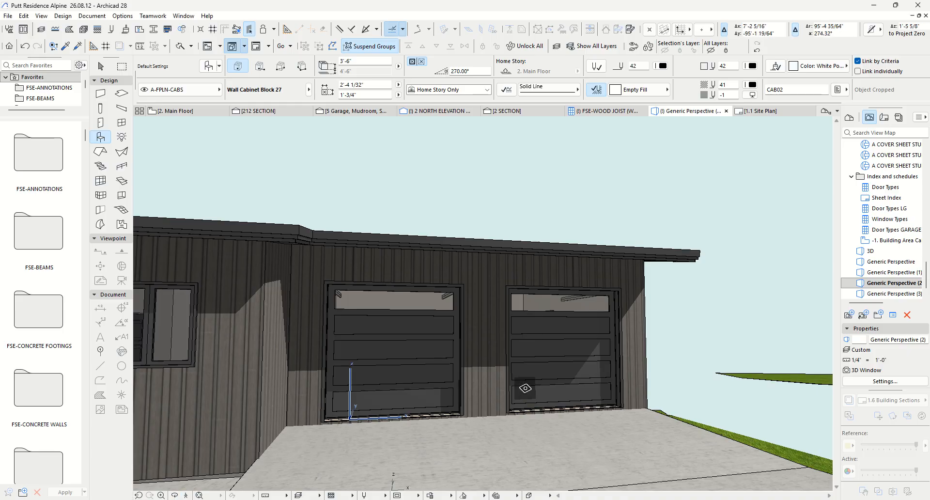
Step: Examine the garage eave from below in the 3D perspective and select the fascia beam along its edge
left_click(187, 495)
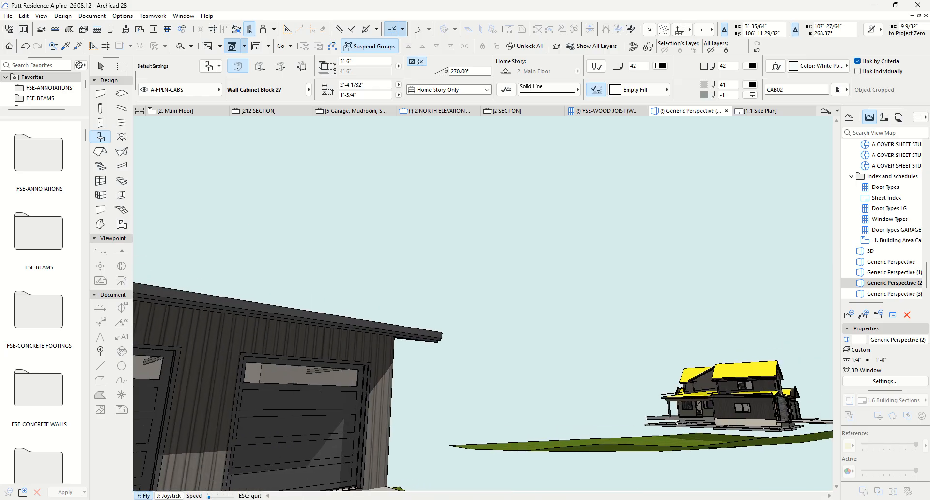
key("Up")
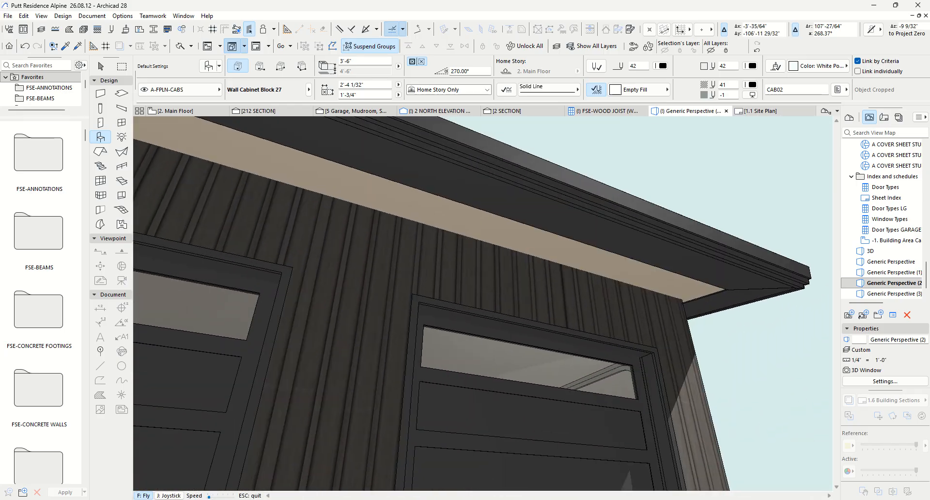
key("Escape")
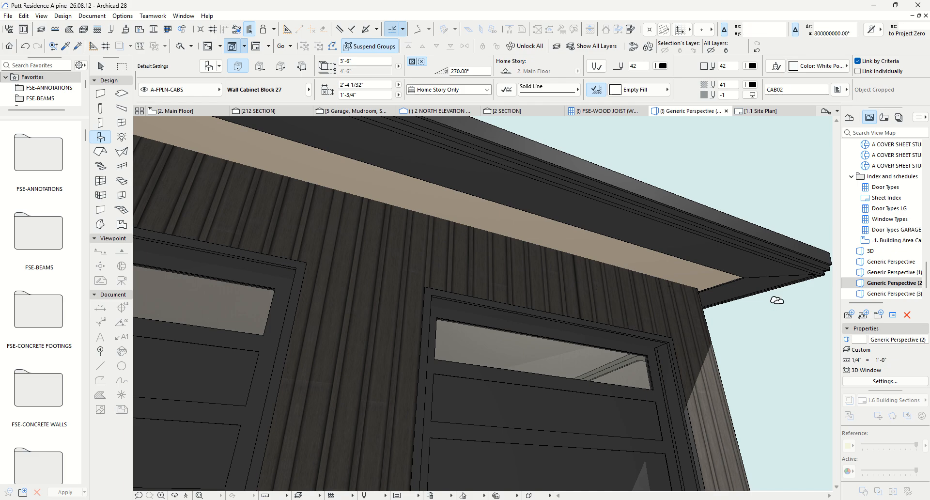
left_click(780, 268)
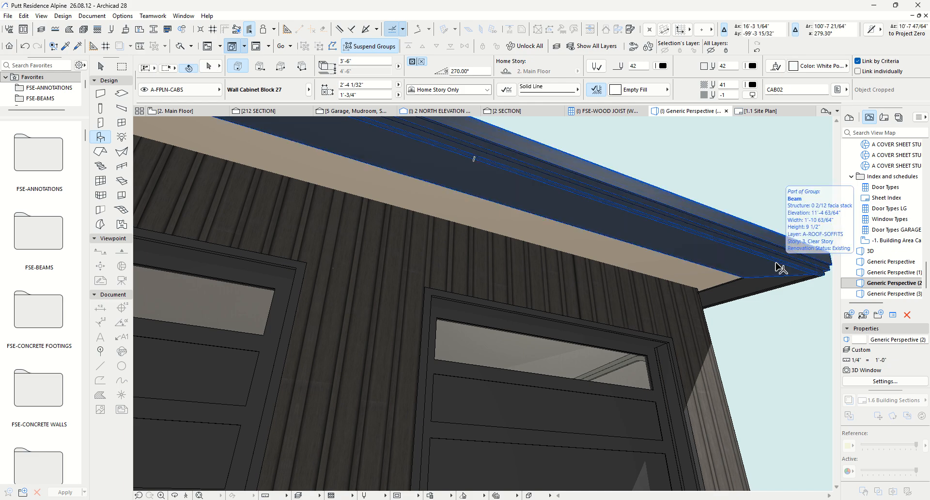
left_click(780, 268)
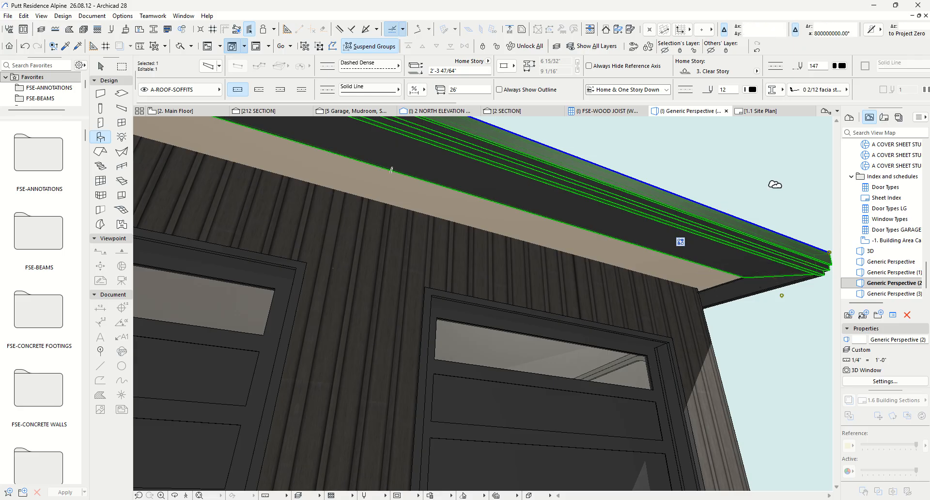
left_click(777, 184)
left_click(731, 258, "shift")
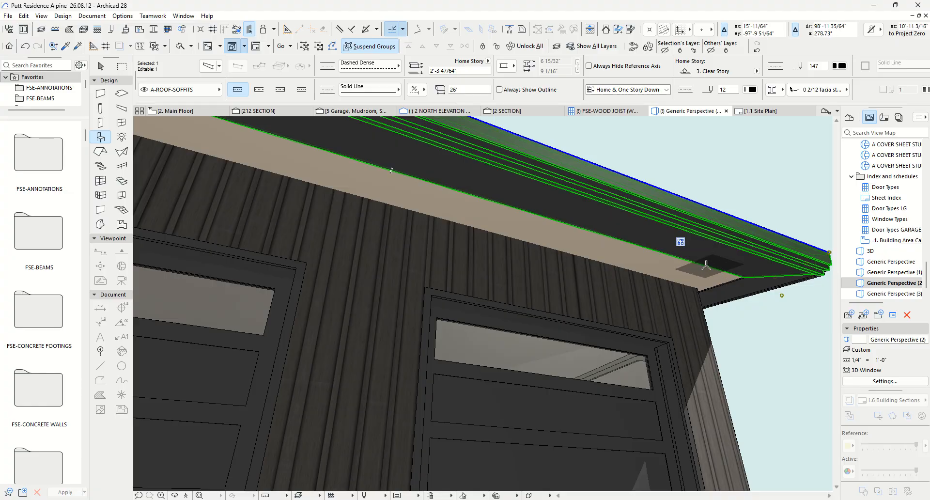
Step: In the 212 section, measure the distance from the inner end of the eave soffit to the exterior wall
left_click(506, 111)
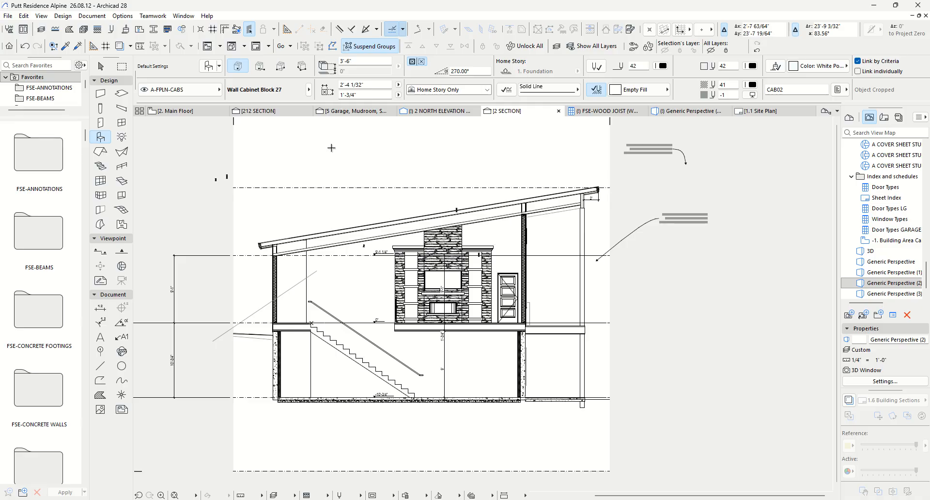
left_click(270, 111)
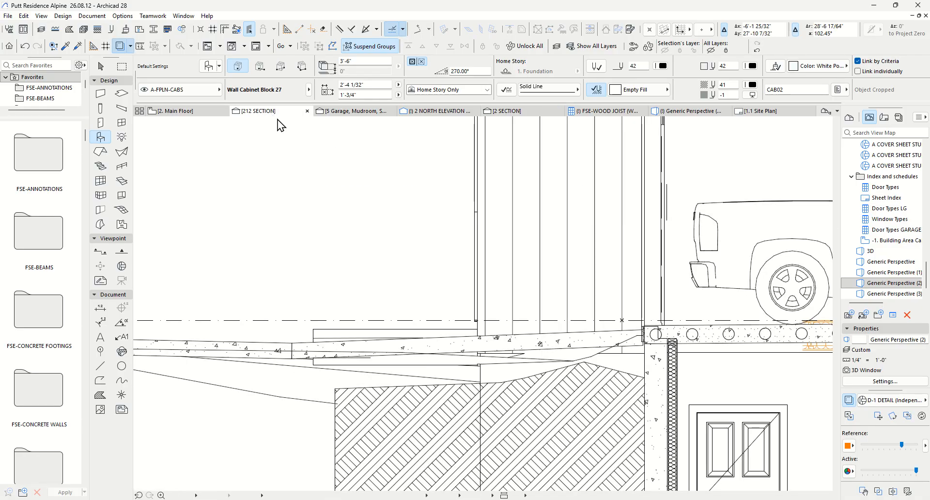
scroll(466, 252, "down", 3)
middle_click_drag(465, 253, 458, 433)
scroll(533, 356, "up", 6)
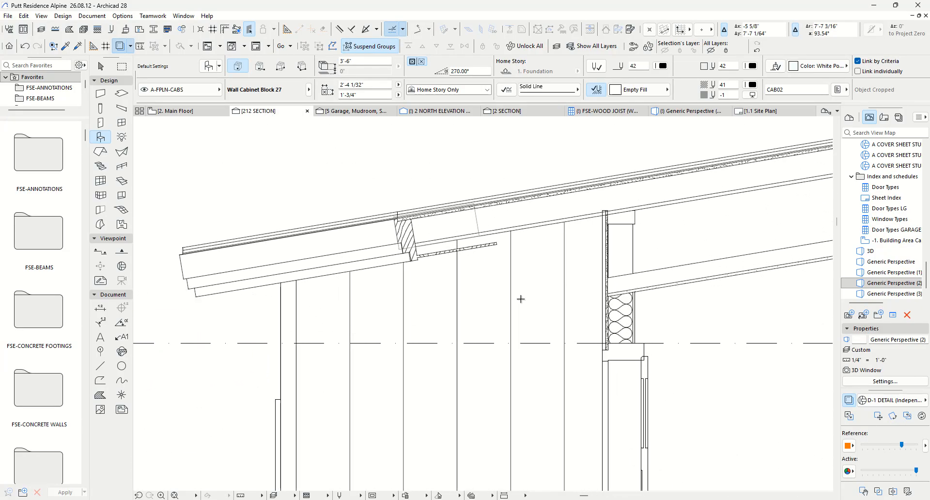
scroll(521, 299, "up", 2)
middle_click_drag(521, 299, 511, 403)
scroll(415, 368, "down", 2)
left_click(430, 339)
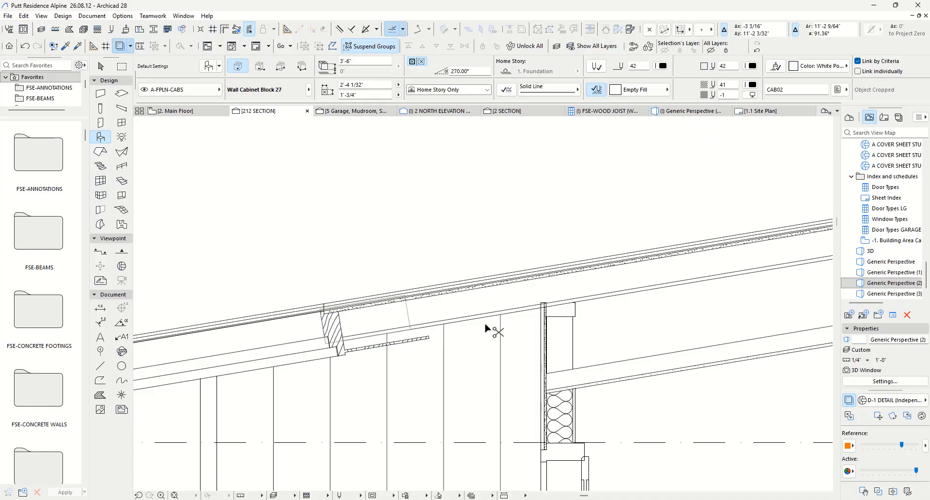
key("m")
left_click(428, 334)
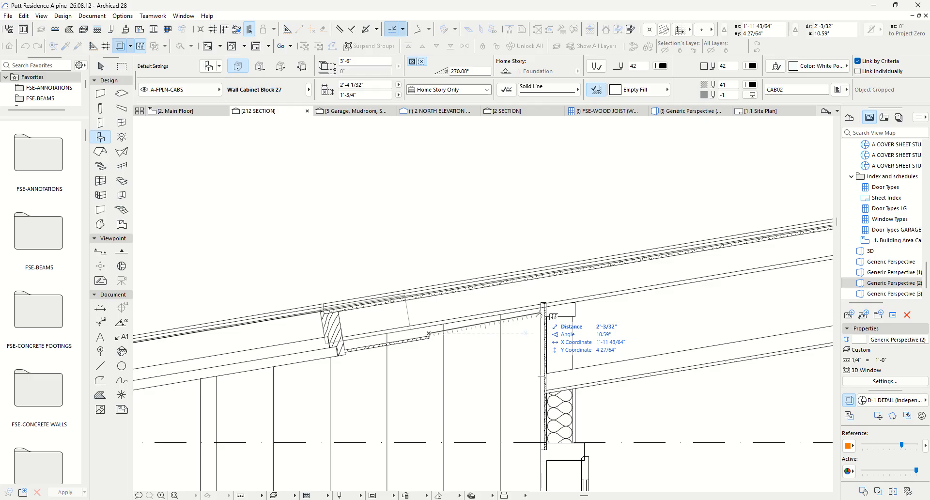
right_click(465, 314)
left_click(504, 381)
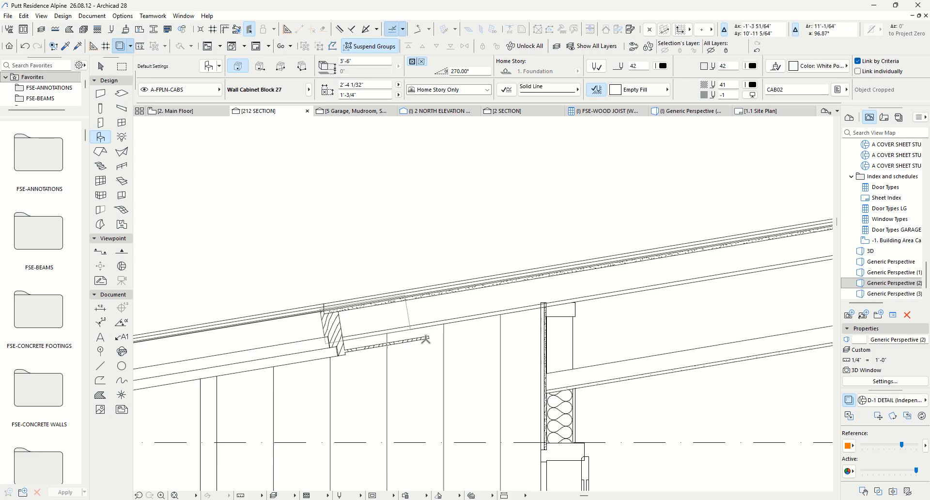
Step: Check the skin structure of the sloped garage ceiling's CLG 5/8 Gyp;3_1/2" rafter composite
left_click(622, 380)
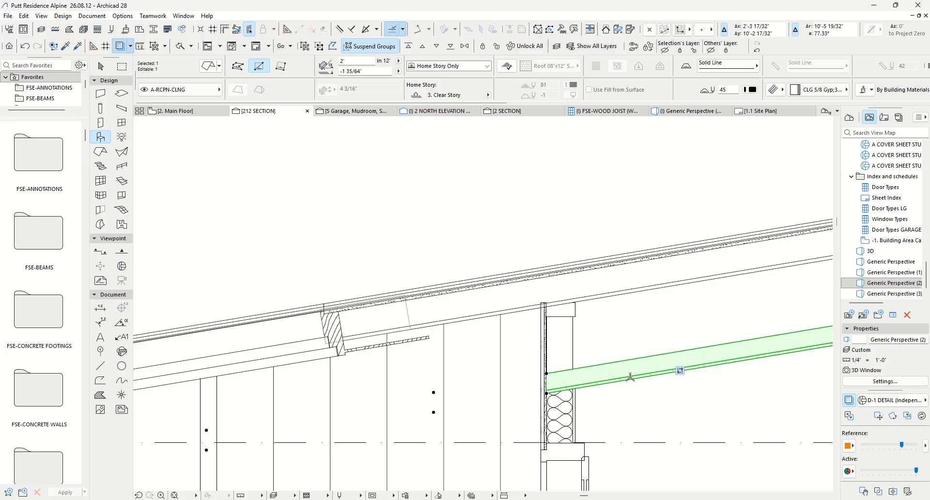
left_click(99, 30)
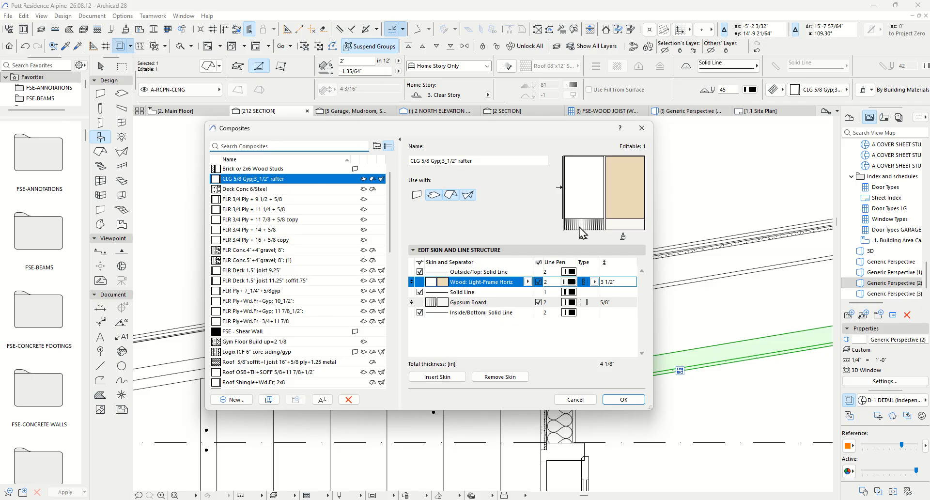
left_click(618, 401)
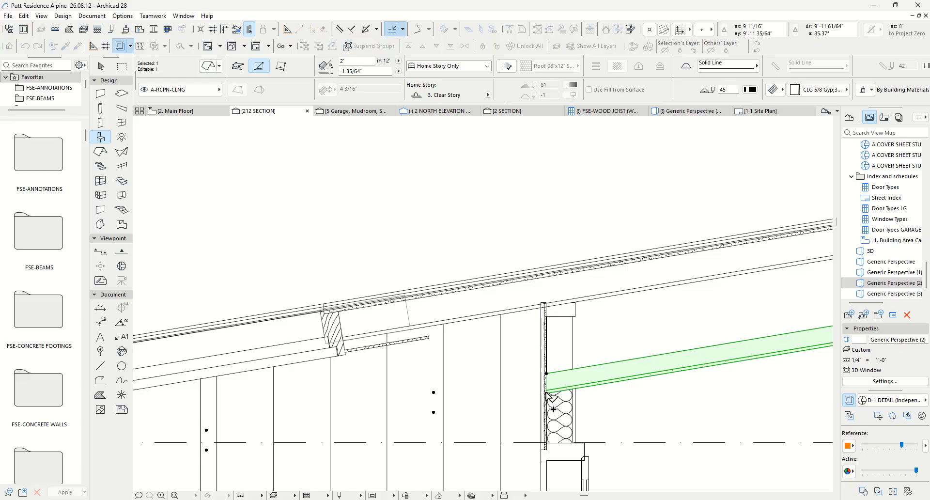
Step: Copy the sloped ceiling roof from its lower corner at the wall to the inner end of the eave soffit
scroll(389, 362, "up", 3)
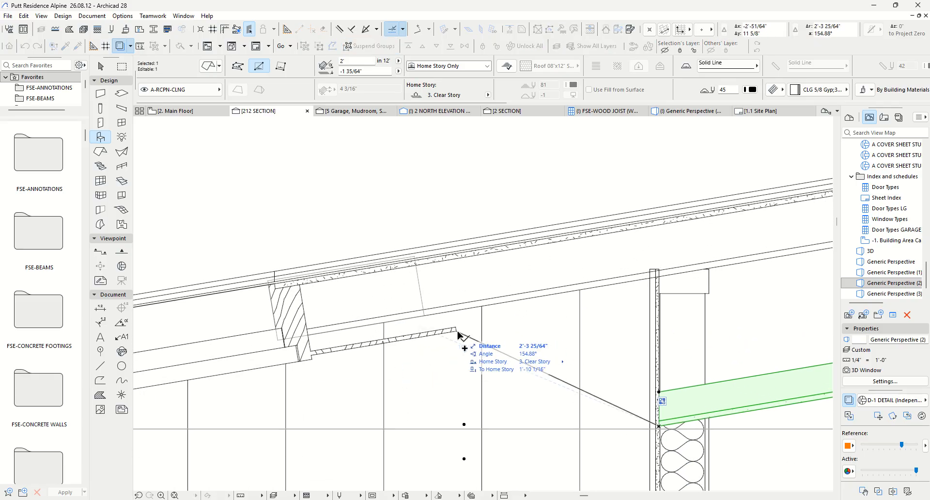
left_click(468, 387)
scroll(488, 350, "down", 2)
middle_click_drag(471, 354, 399, 391)
scroll(318, 378, "down", 3)
scroll(403, 386, "down", 2)
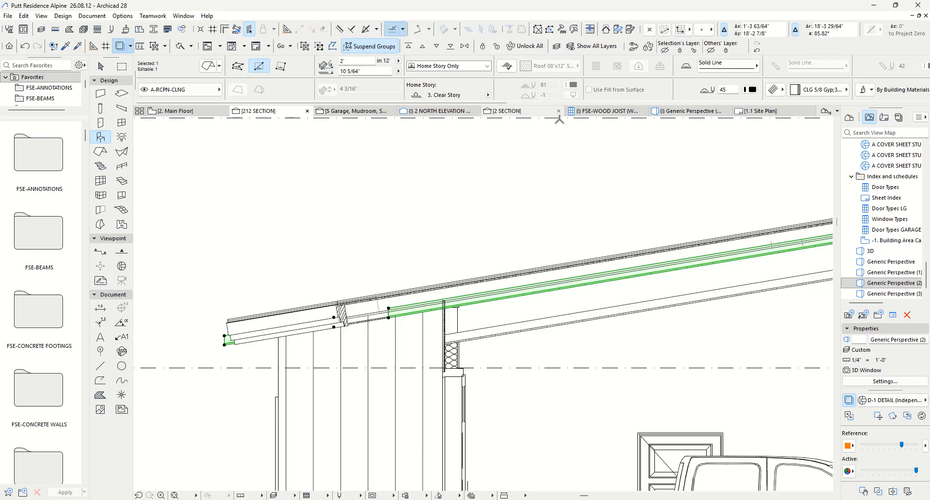
Step: Change the copied roof plane from a composite to a basic structure with the Wood: Sheathing building material
scroll(557, 90, "down", 3)
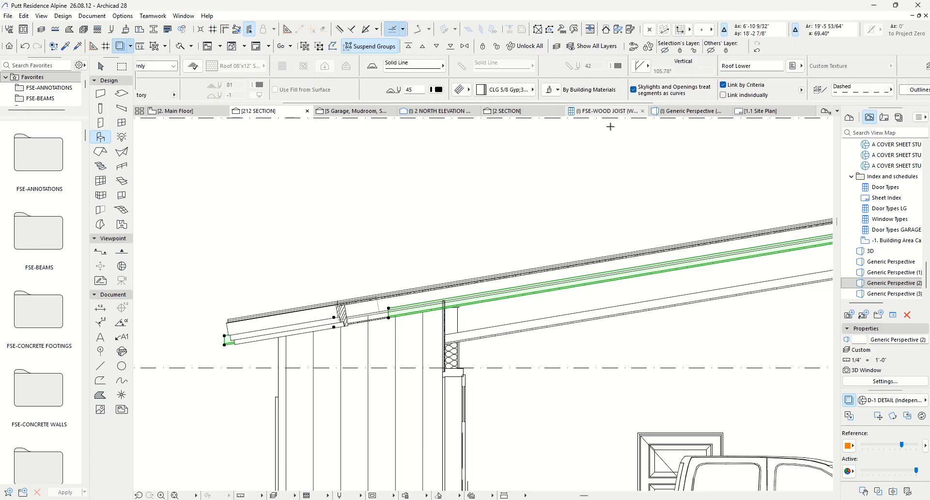
left_click(502, 91)
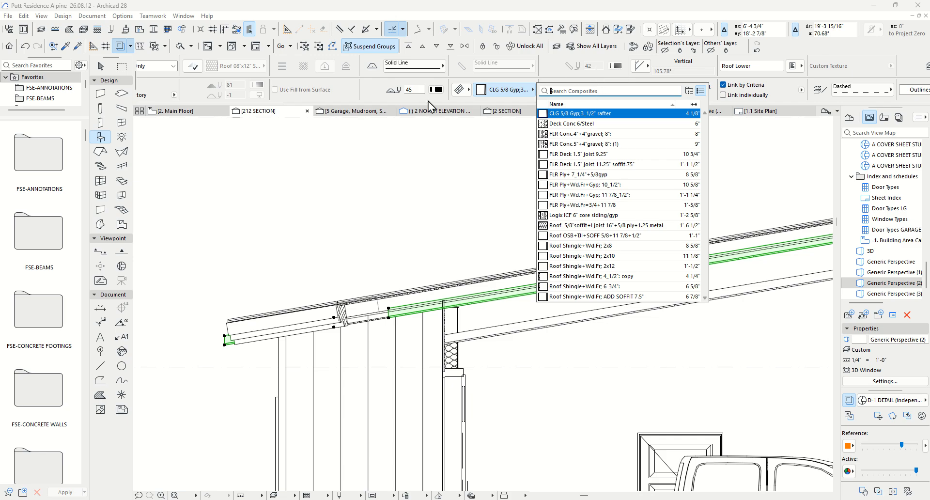
left_click(466, 92)
left_click(480, 88)
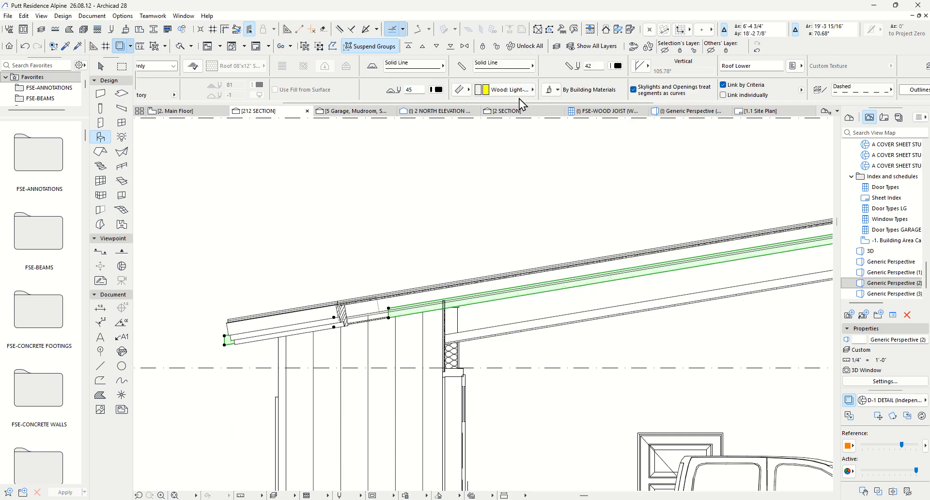
left_click(504, 90)
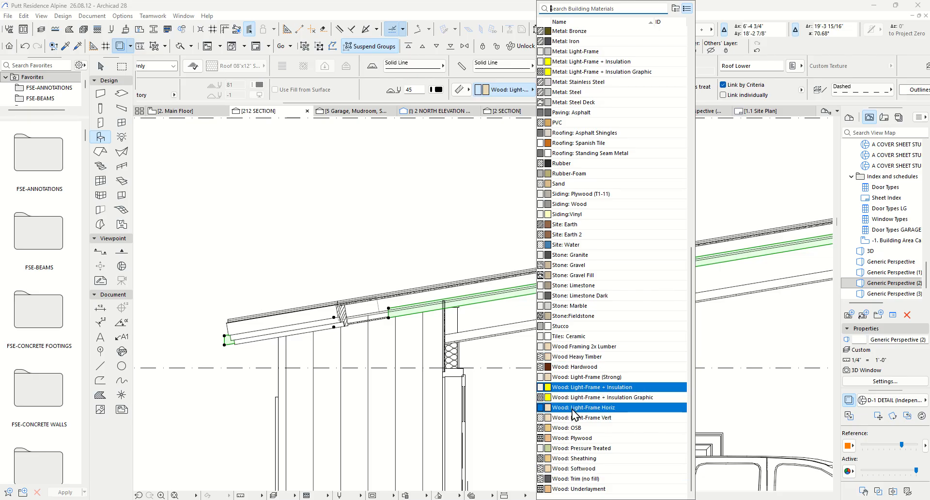
left_click(590, 459)
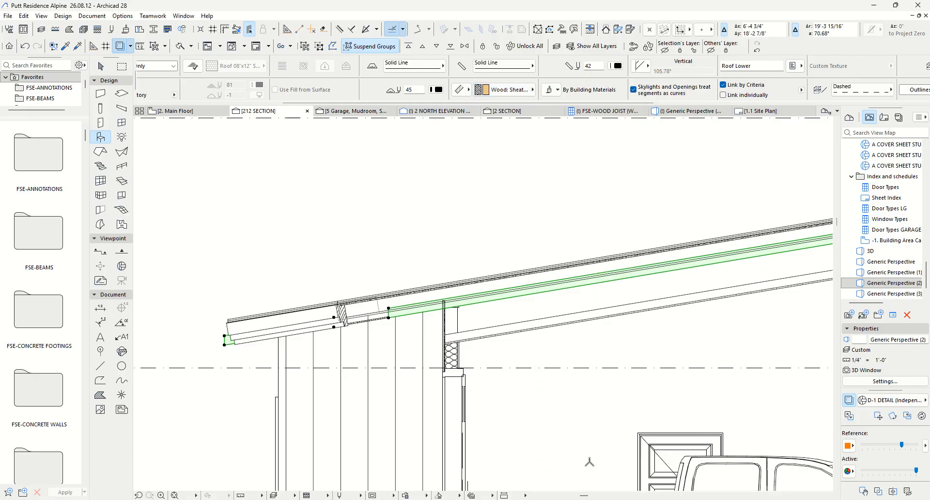
Step: Set the copied sheathing plane's thickness to 1/2", measured perpendicular to its slope
scroll(397, 296, "up", 2)
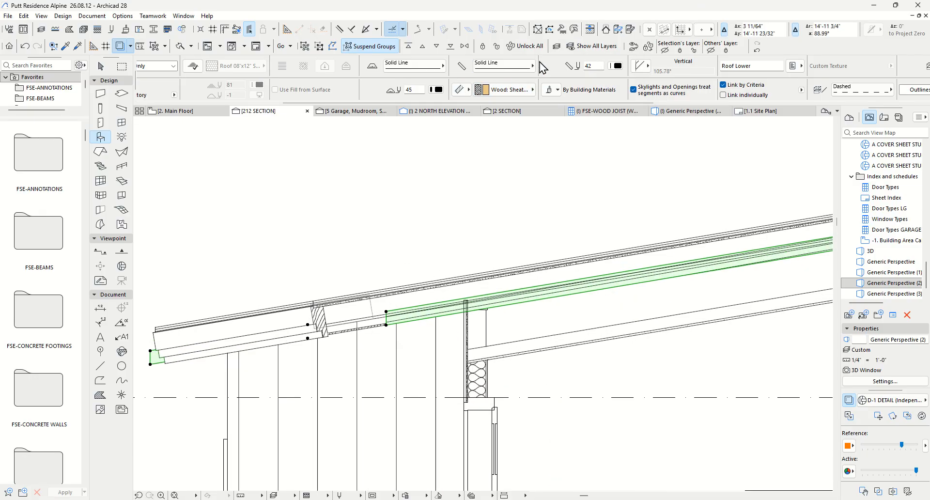
scroll(440, 71, "right", 3)
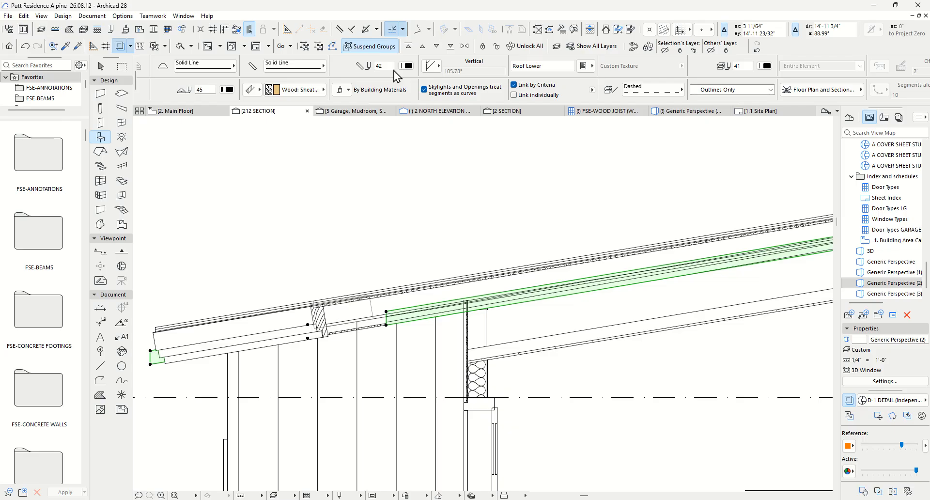
scroll(393, 71, "left", 3)
scroll(394, 77, "left", 2)
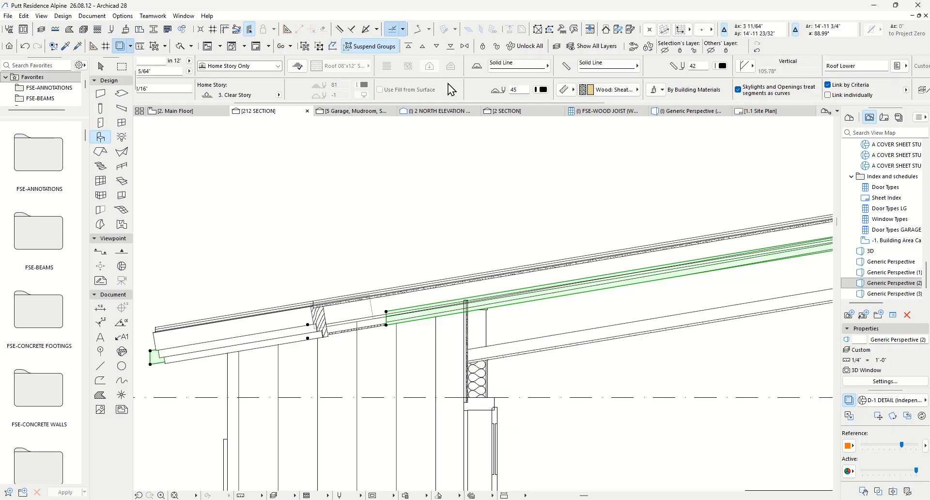
scroll(447, 84, "left", 3)
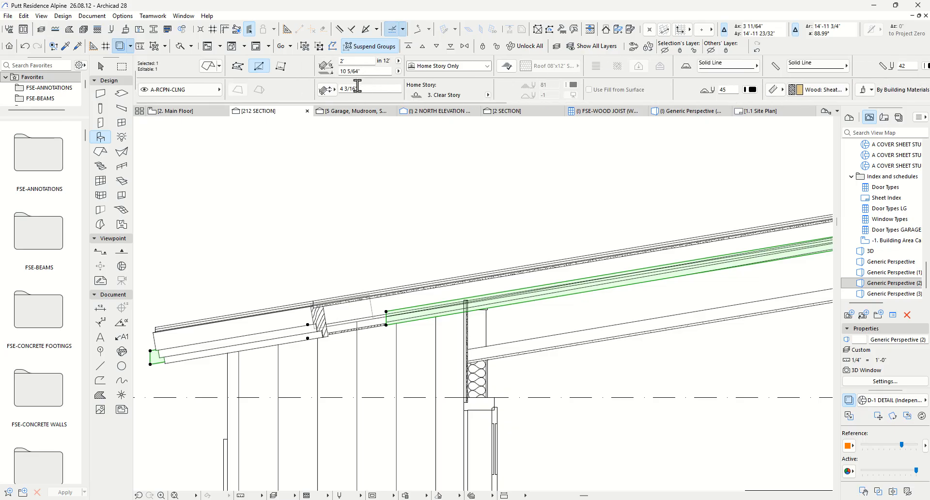
left_click(328, 89)
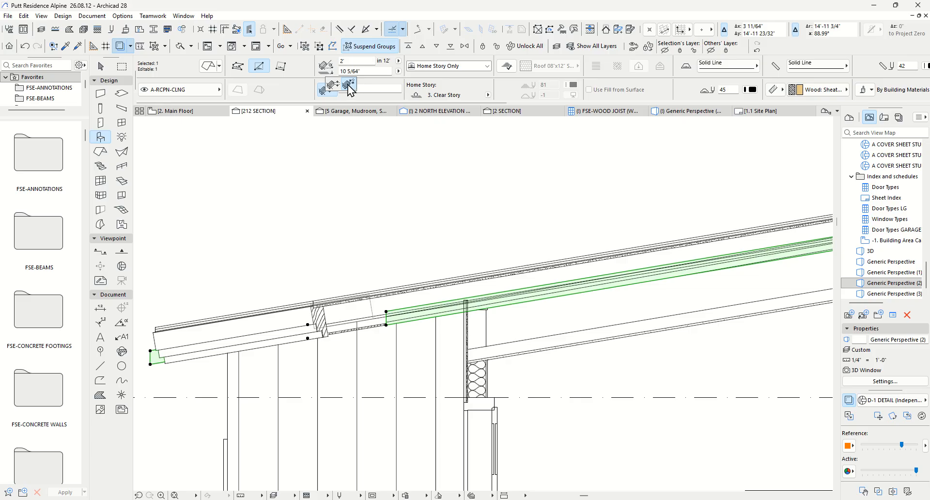
left_click(365, 88)
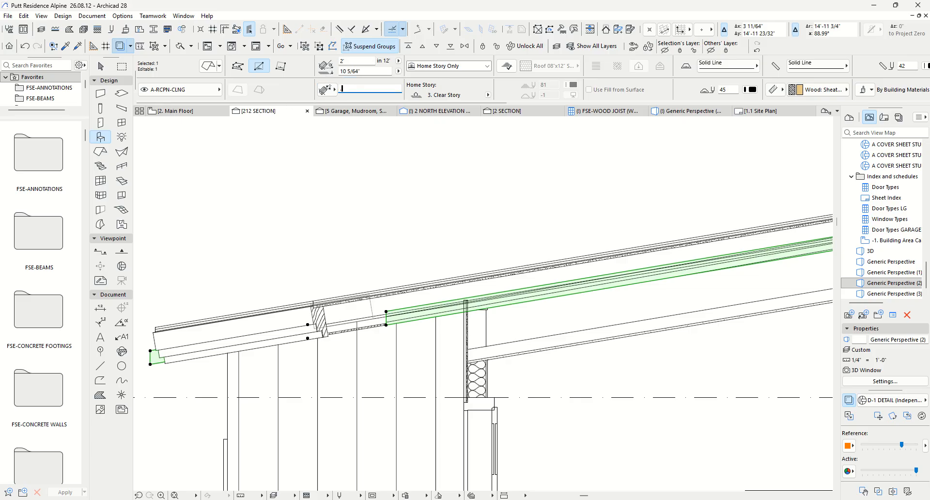
type("1/2")
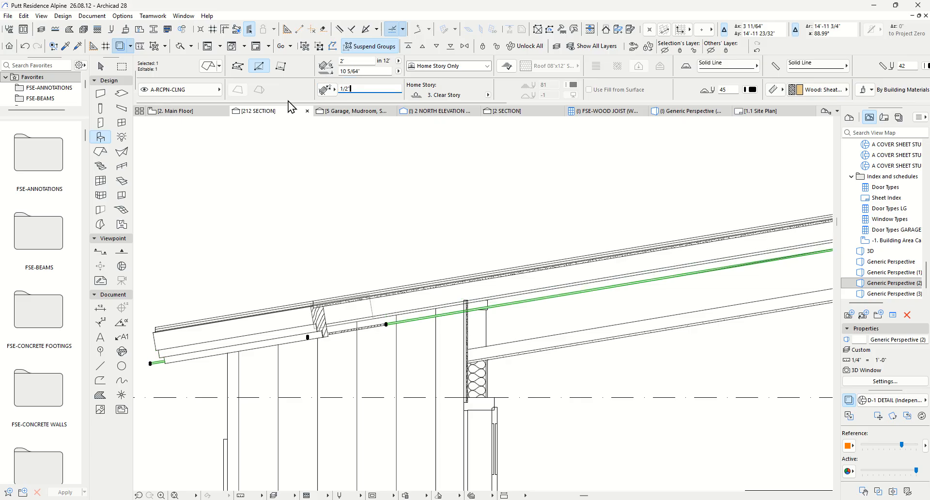
key("Return")
Step: Select the copied sheathing plane together with the exterior wall it crosses and the eave's fascia and soffit profile
scroll(395, 347, "up", 4)
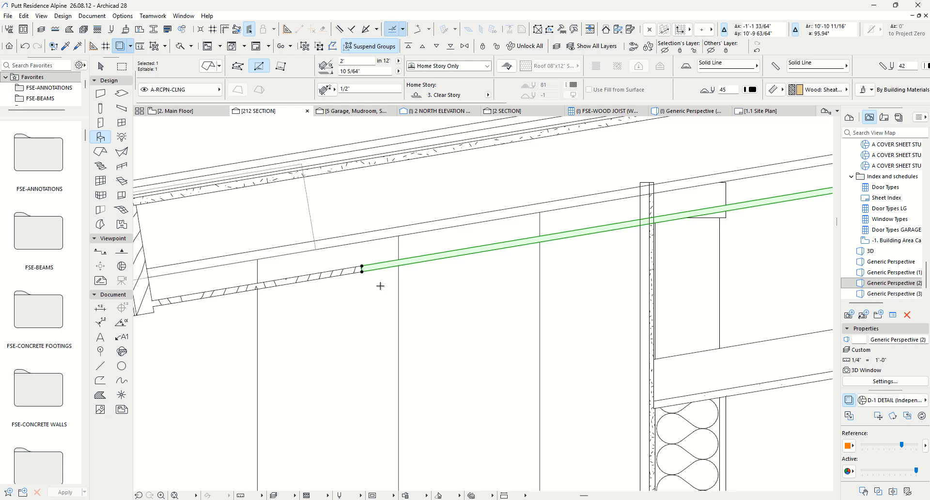
scroll(362, 268, "down", 5)
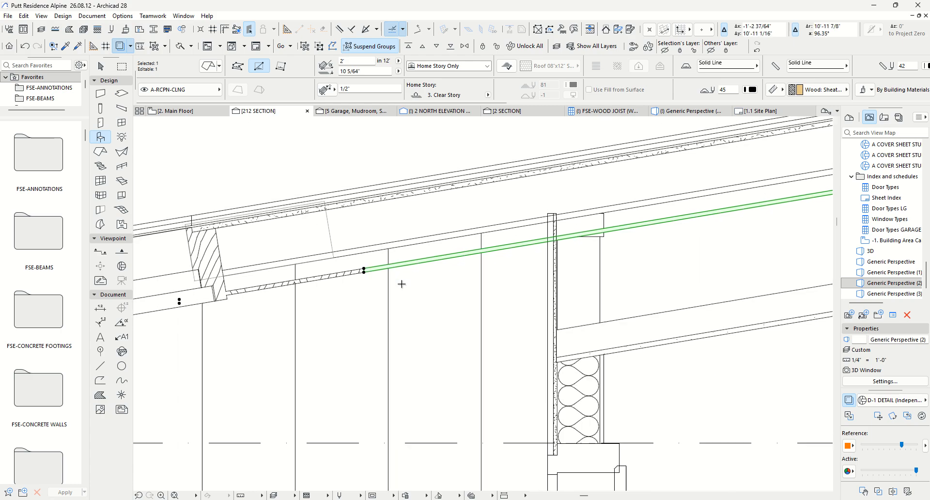
left_click(590, 318)
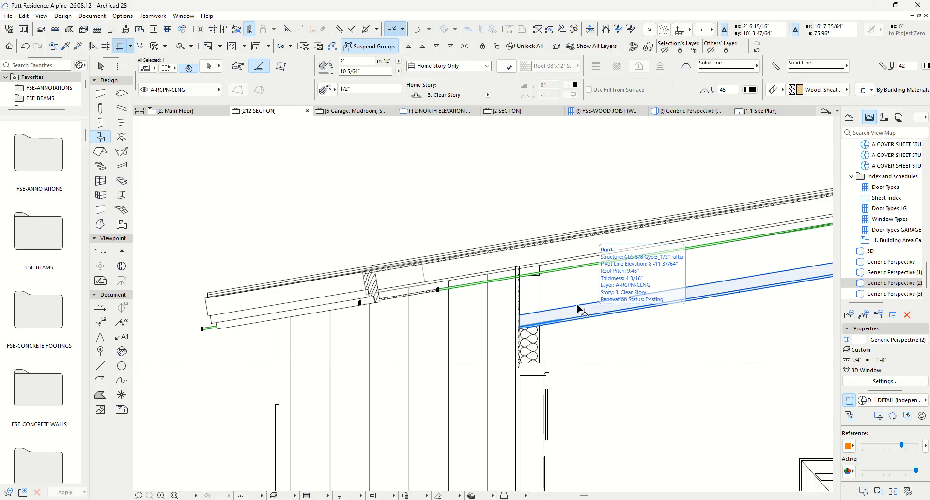
key("Escape")
left_click(439, 290)
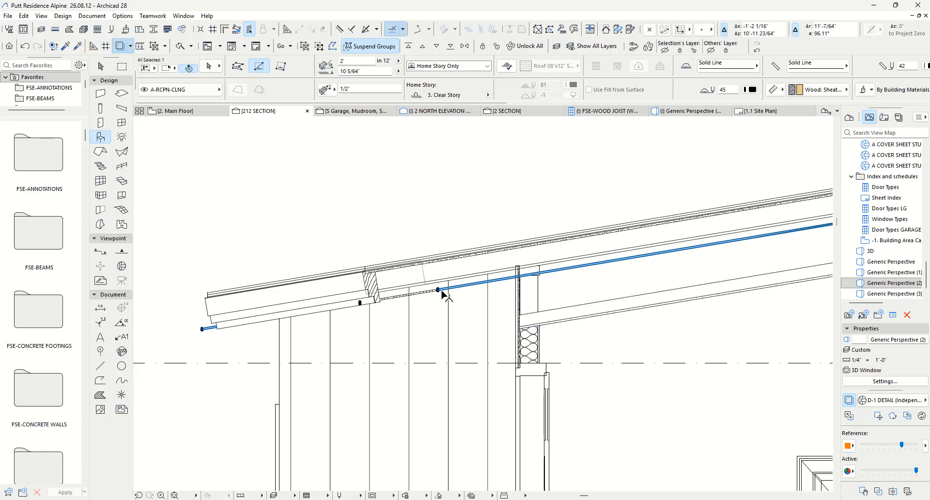
scroll(443, 294, "up", 3)
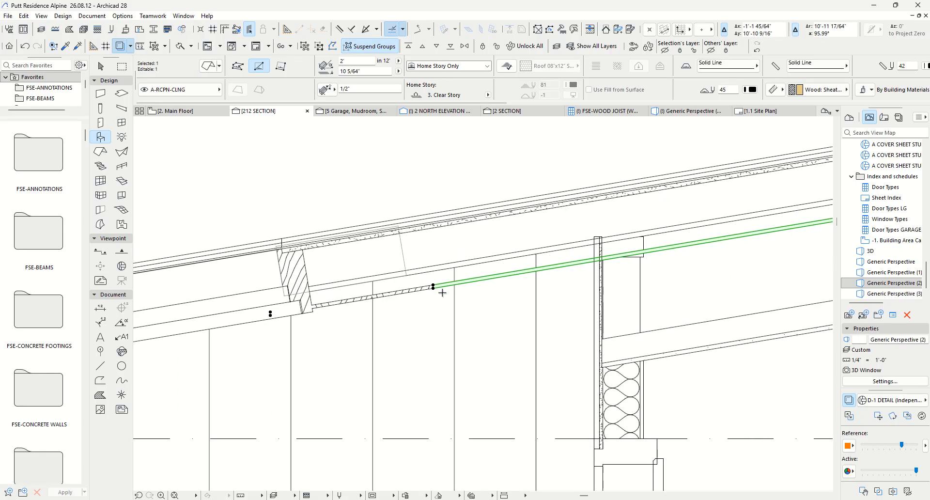
left_click(442, 292)
left_click(600, 286)
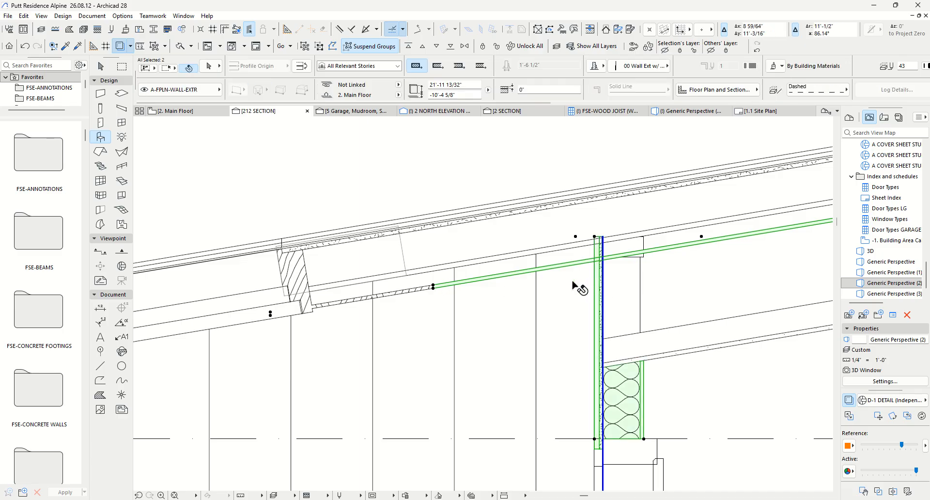
left_click(321, 308, "shift")
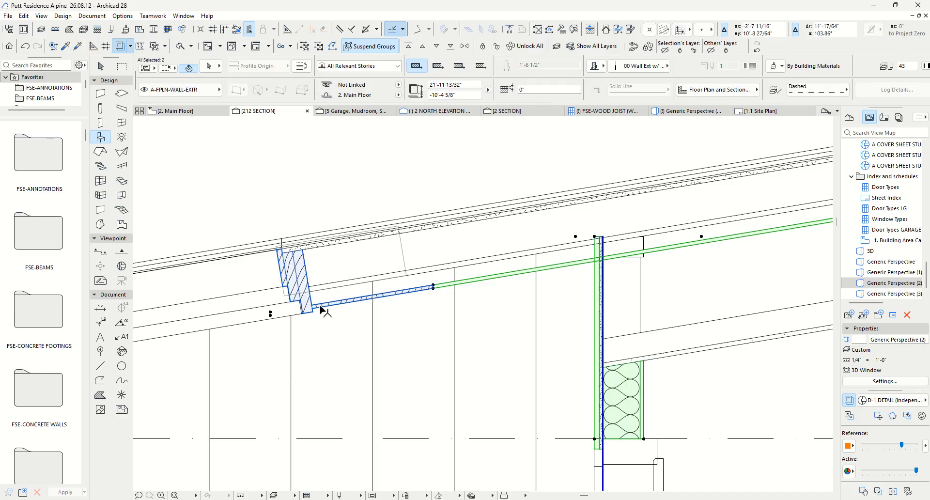
left_click(320, 307, "shift")
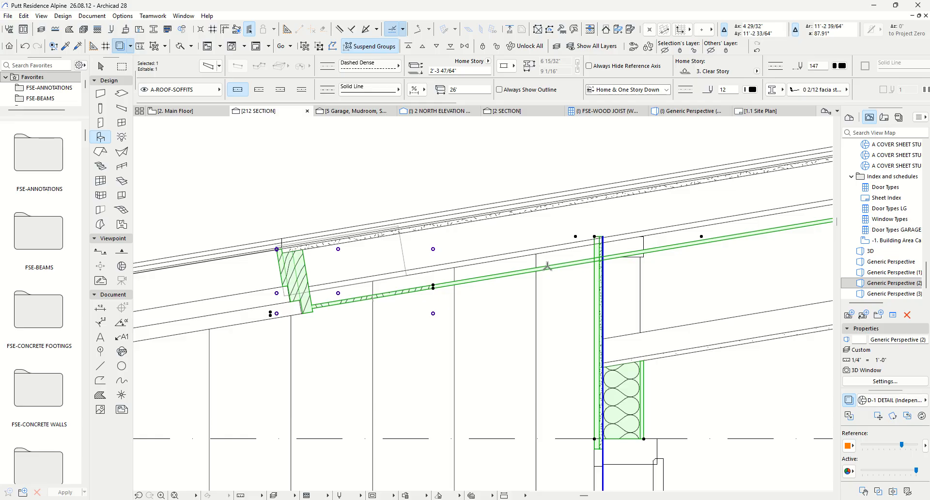
Step: Add the tall siding wall beneath the eave to the selection and show only the selected elements in 3D
scroll(479, 214, "down", 2)
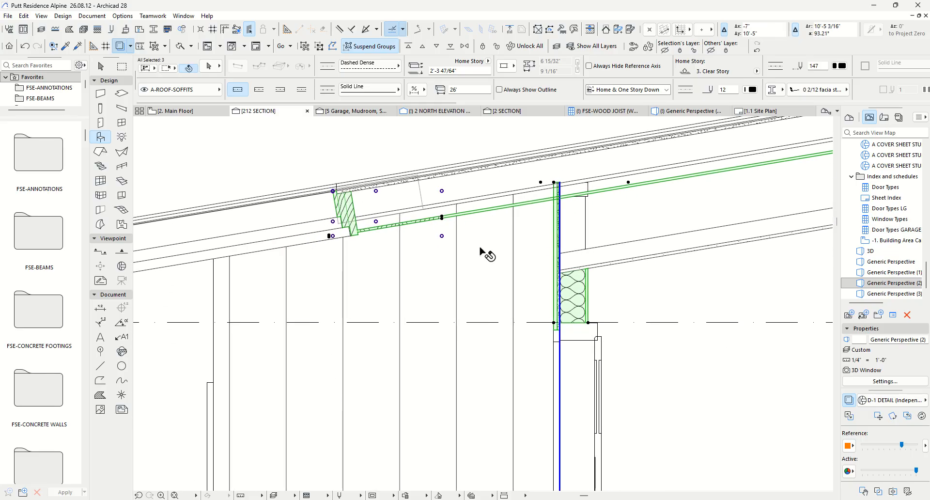
left_click(468, 266, "shift")
scroll(475, 269, "down", 4)
middle_click_drag(495, 277, 458, 373)
scroll(473, 324, "down", 1)
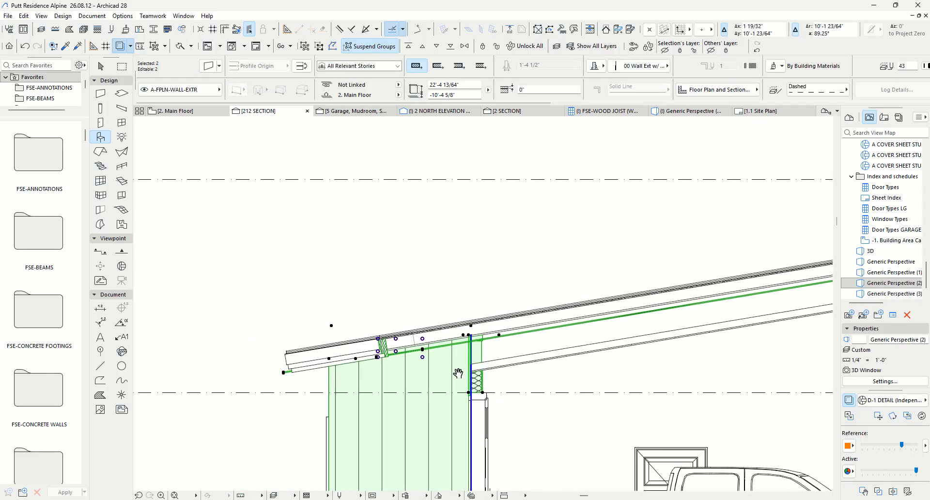
right_click(441, 284)
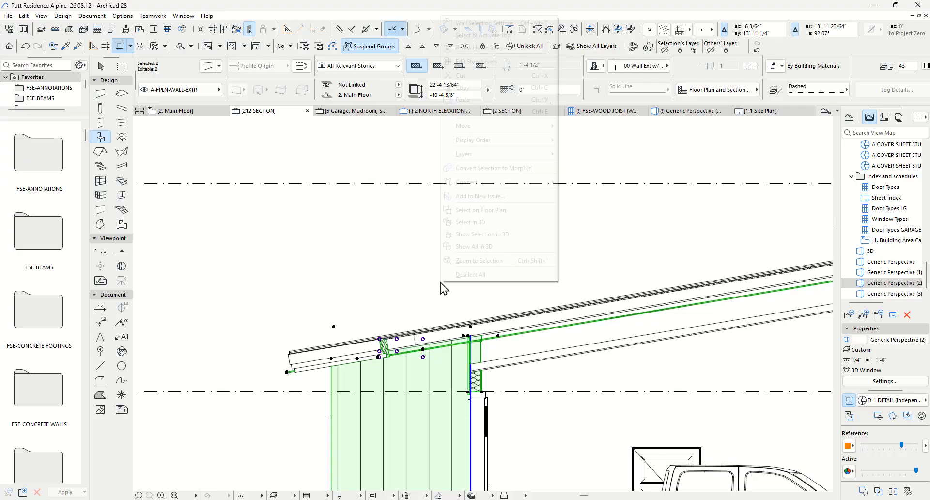
left_click(480, 234)
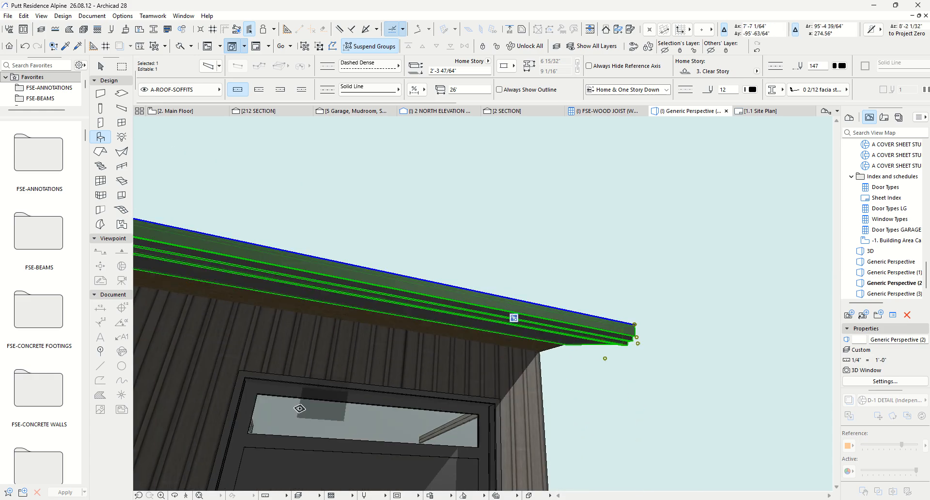
Step: Split the sheathing plane along the long garage wall and delete the large part on the interior side
left_click(175, 495)
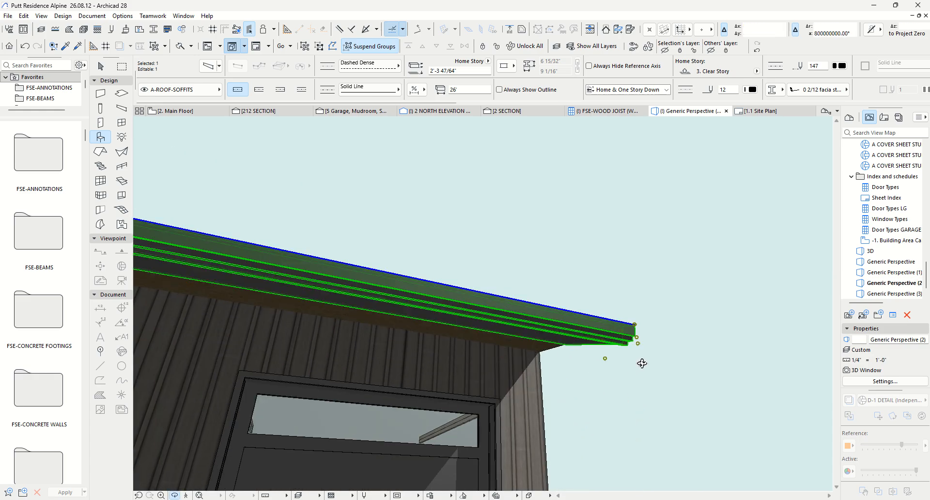
left_click_drag(642, 364, 446, 426)
key("Escape")
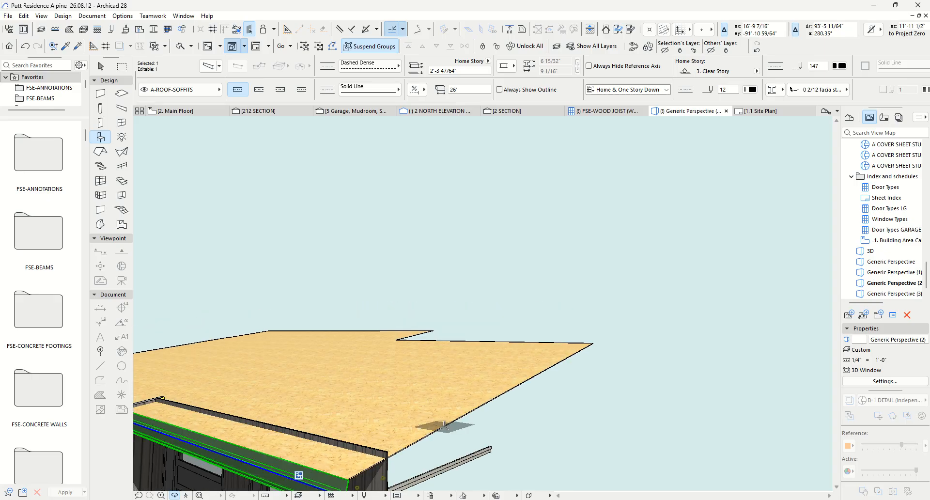
left_click(432, 406)
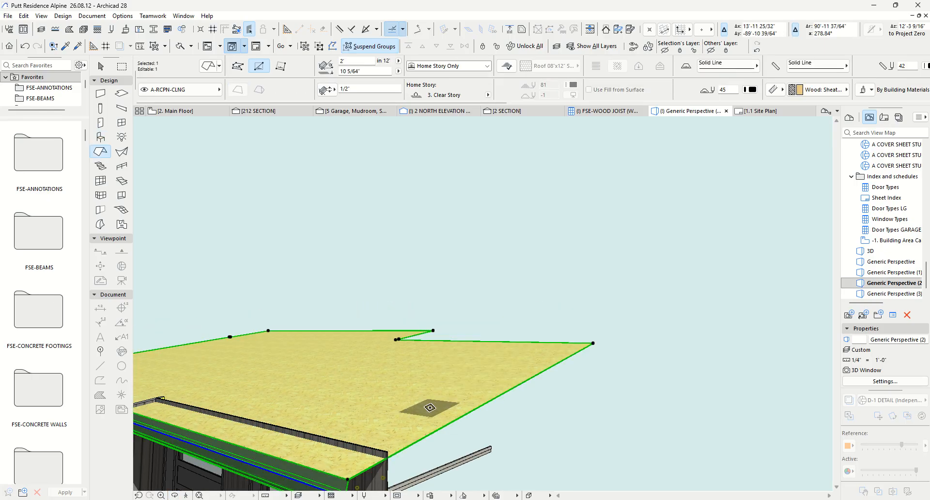
middle_click_drag(376, 391, 410, 393)
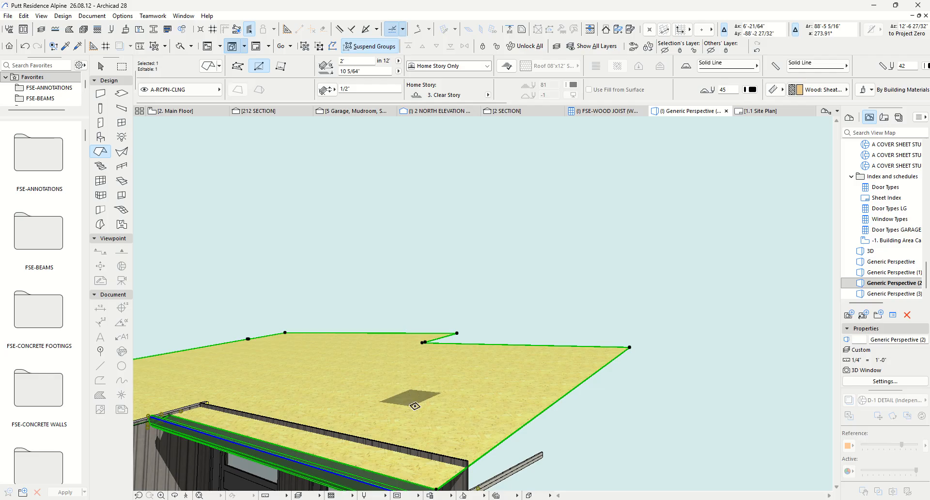
left_click(466, 463)
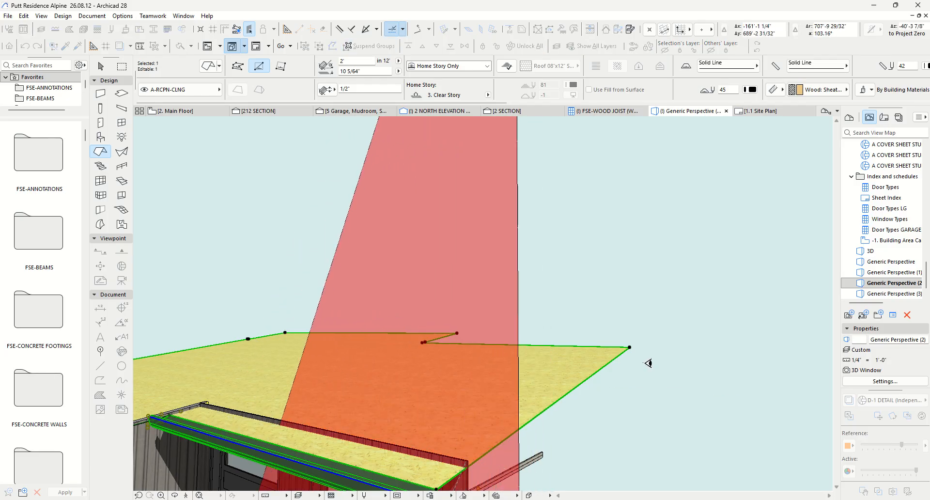
key("Escape")
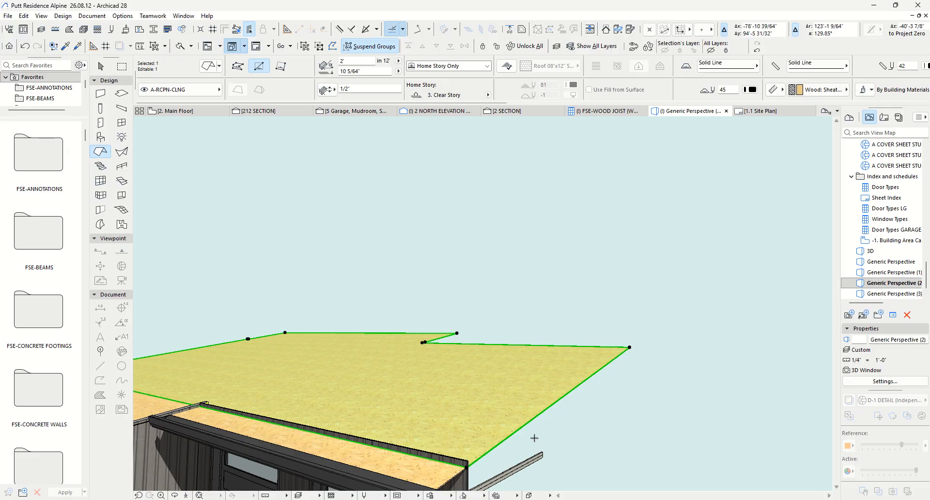
key("Delete")
Step: Split the remaining sheathing strip along the top of the side wall and delete the part extending past it
left_click(421, 477)
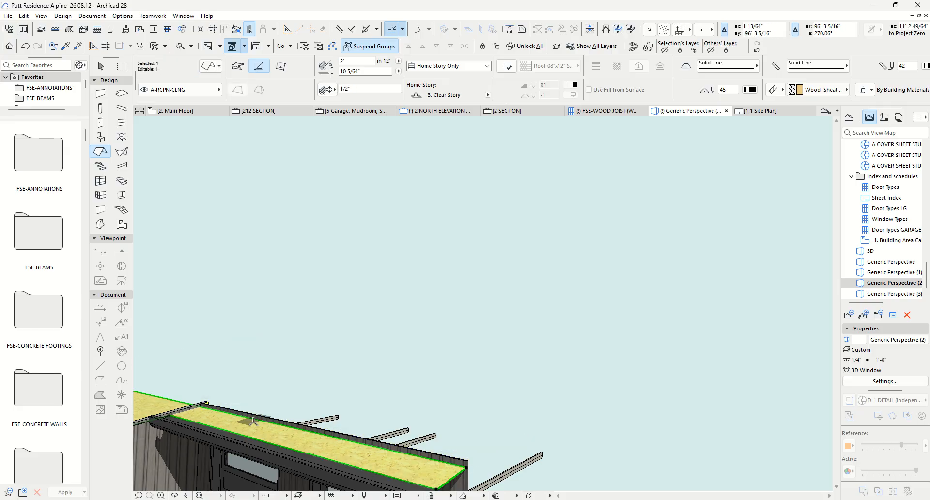
middle_click_drag(202, 403, 530, 379)
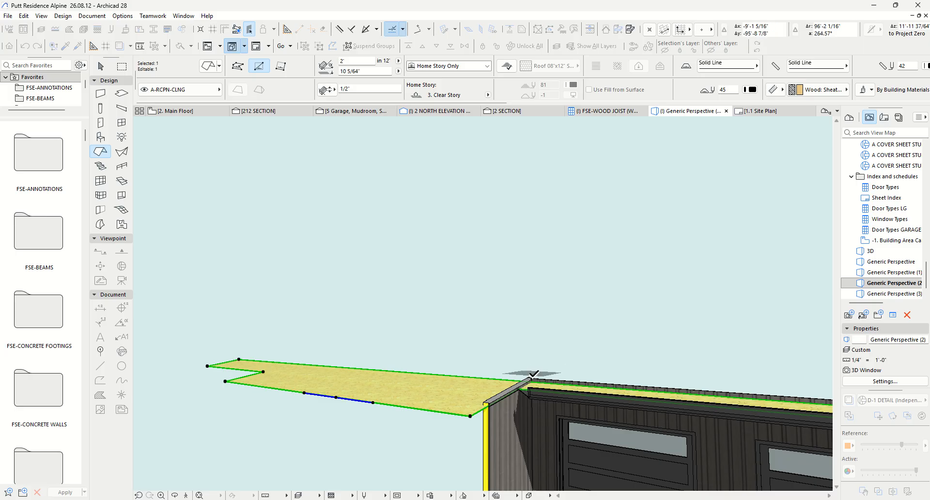
left_click(533, 374)
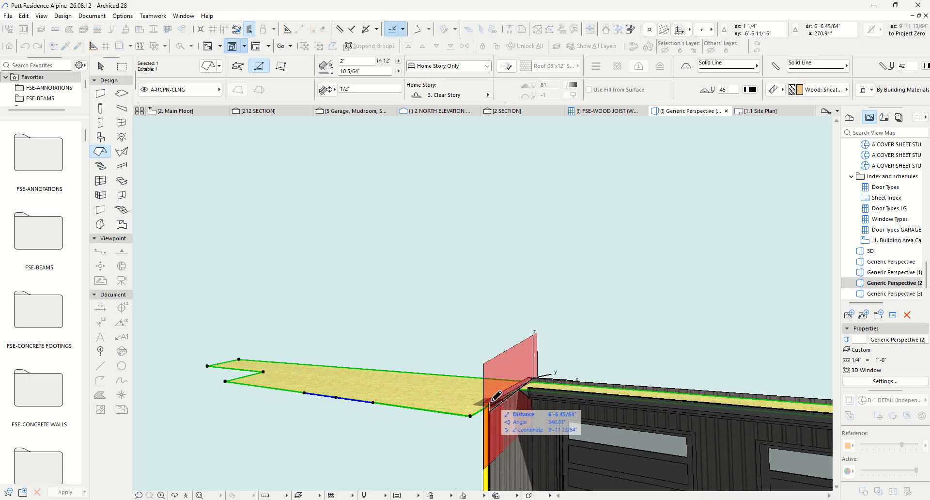
left_click(487, 403)
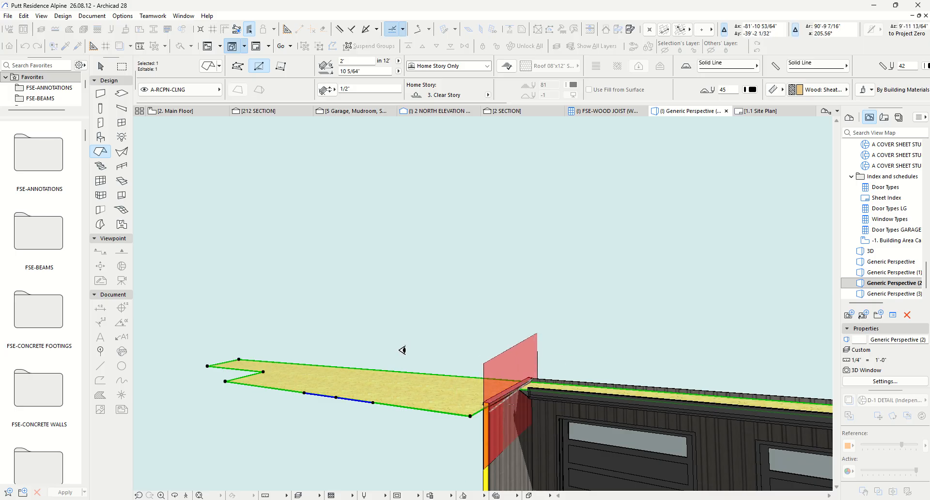
left_click(403, 349)
key("Delete")
middle_click_drag(668, 393, 469, 383)
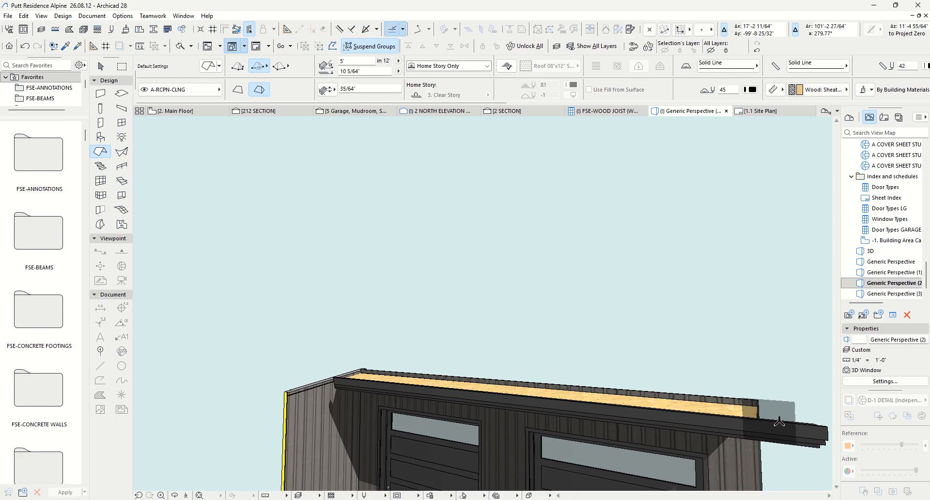
scroll(262, 397, "up", 3)
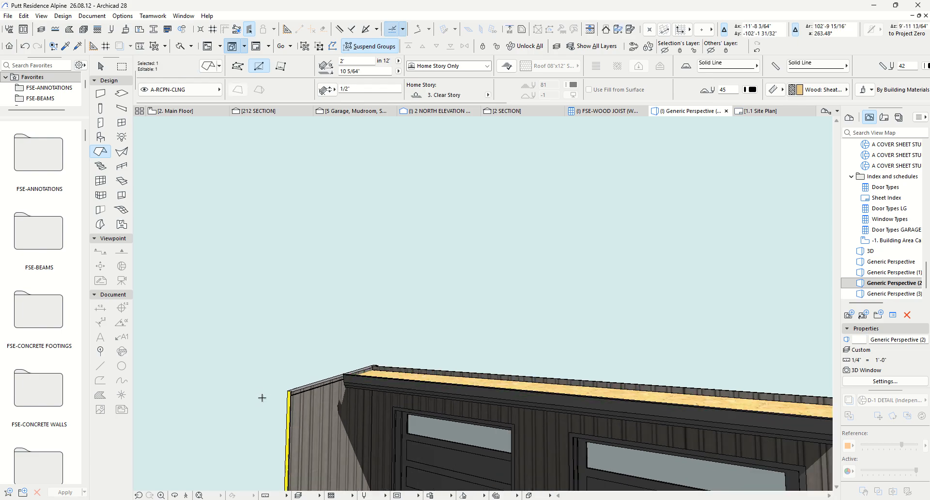
middle_click_drag(266, 397, 255, 448, "shift")
scroll(400, 411, "up", 4)
scroll(386, 405, "up", 1)
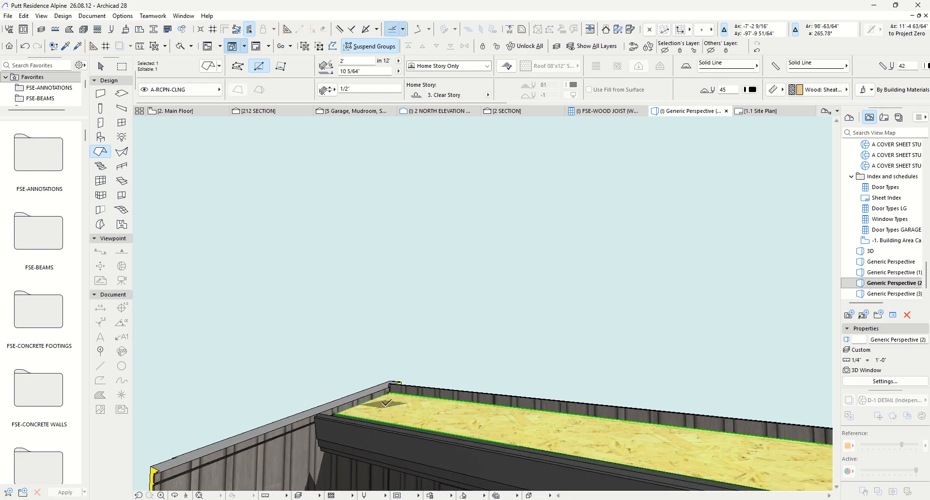
scroll(357, 408, "up", 3)
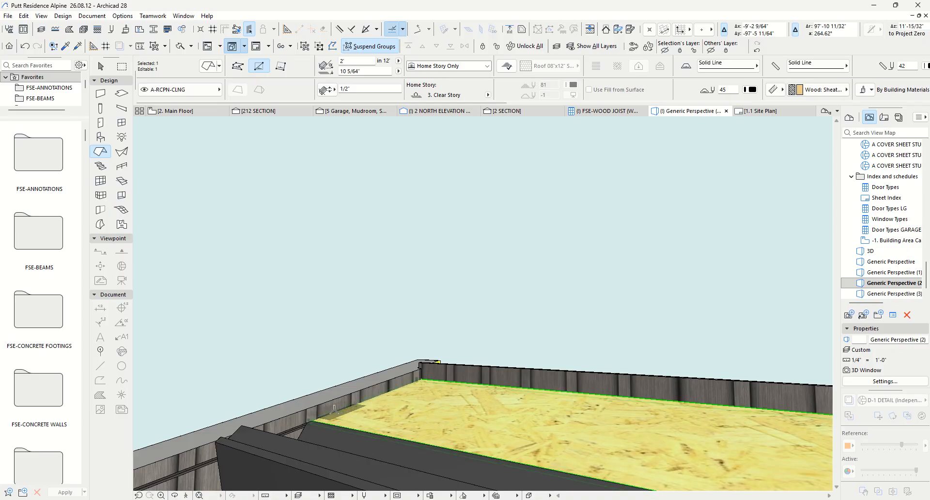
left_click(324, 415)
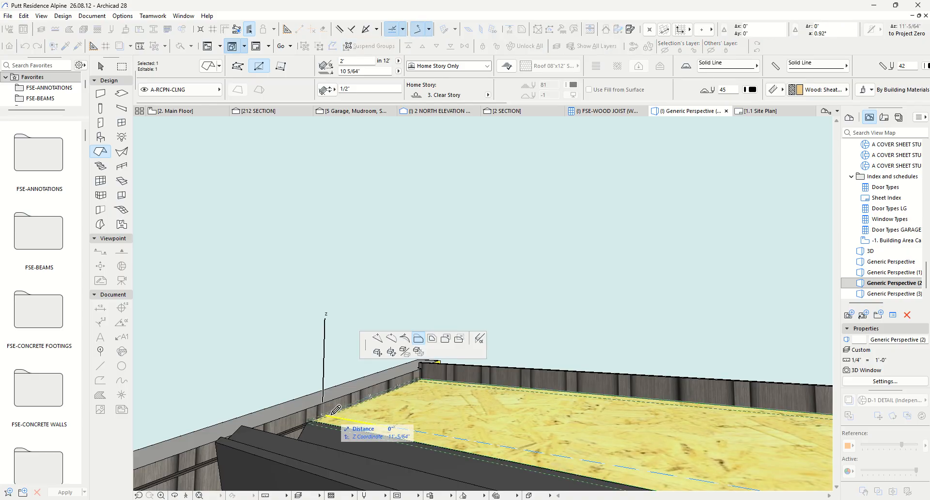
scroll(318, 435, "up", 2)
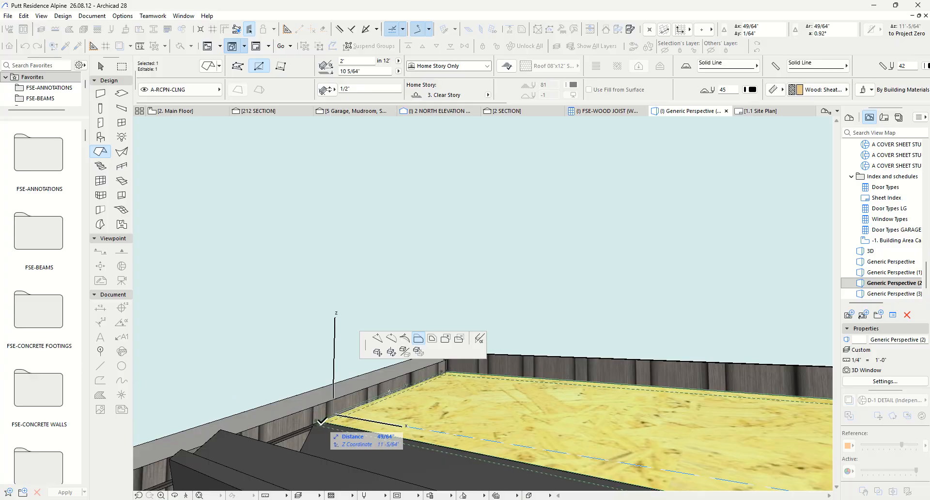
key("Escape")
key("Escape")
Step: Override the underside surface of the trimmed soffit plane with Color: 07 Gray-Dark*
scroll(629, 310, "down", 5)
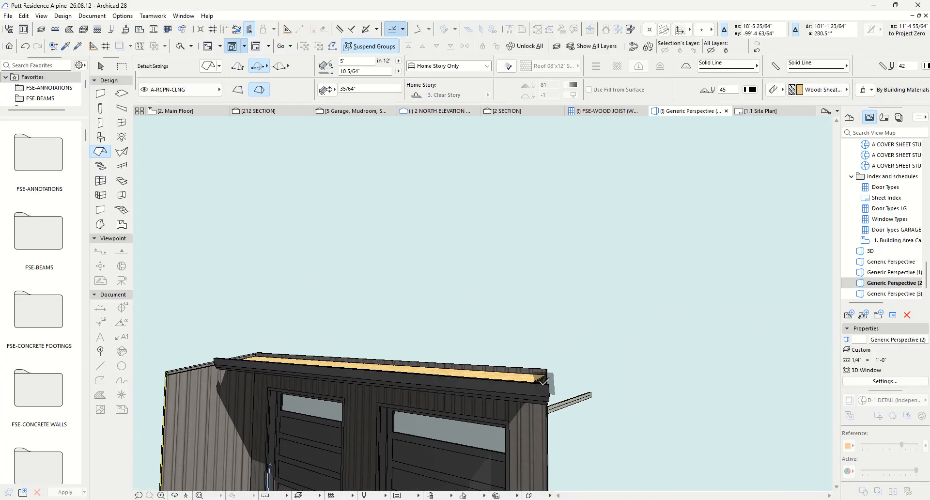
middle_click_drag(541, 384, 437, 419, "shift")
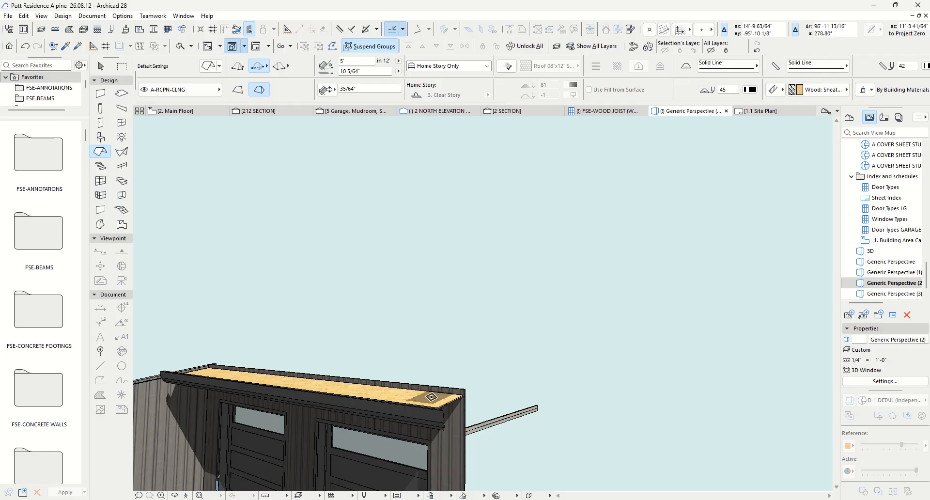
scroll(444, 425, "up", 1)
left_click(176, 497)
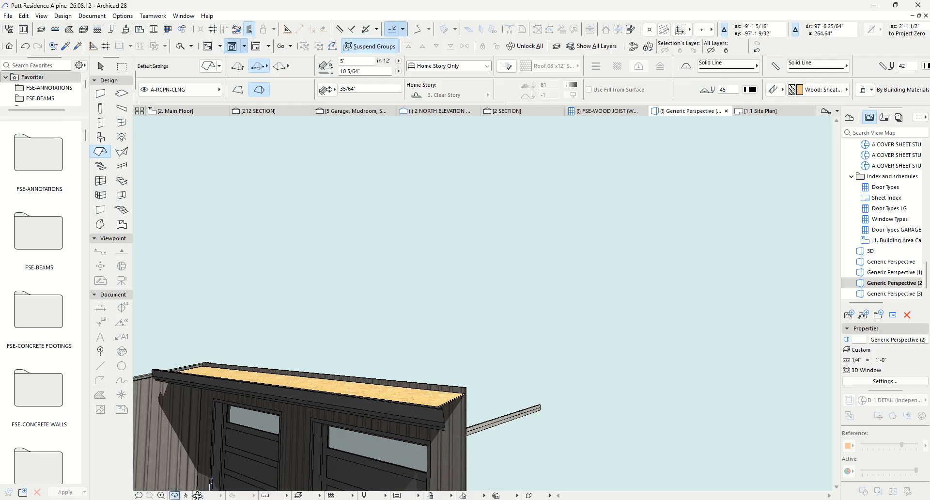
left_click_drag(228, 480, 396, 291)
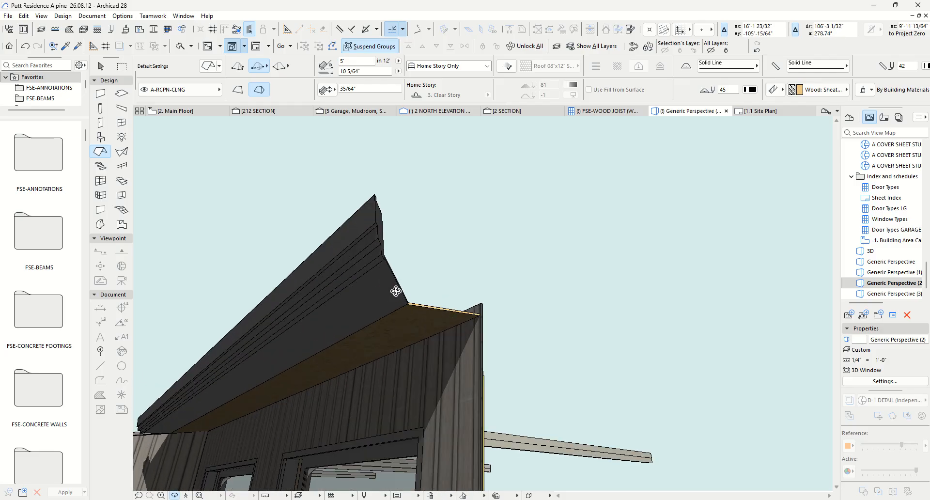
left_click(432, 314)
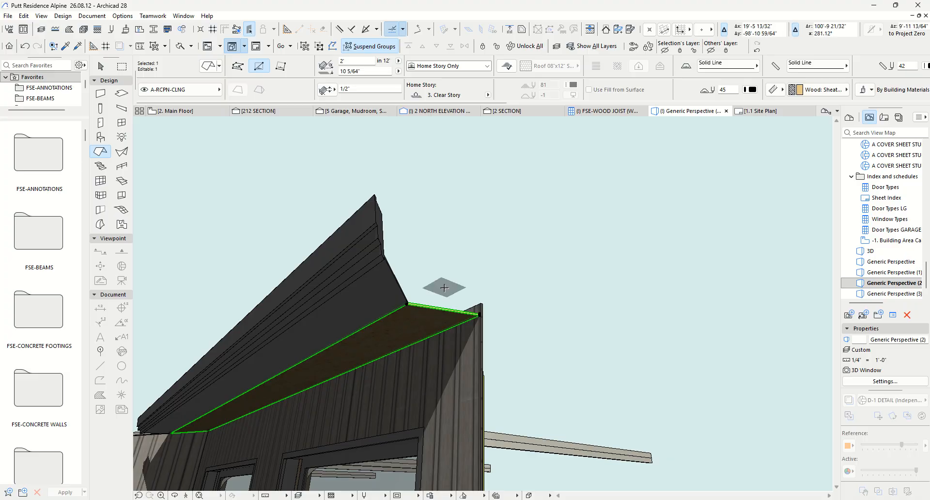
key("ctrl+t")
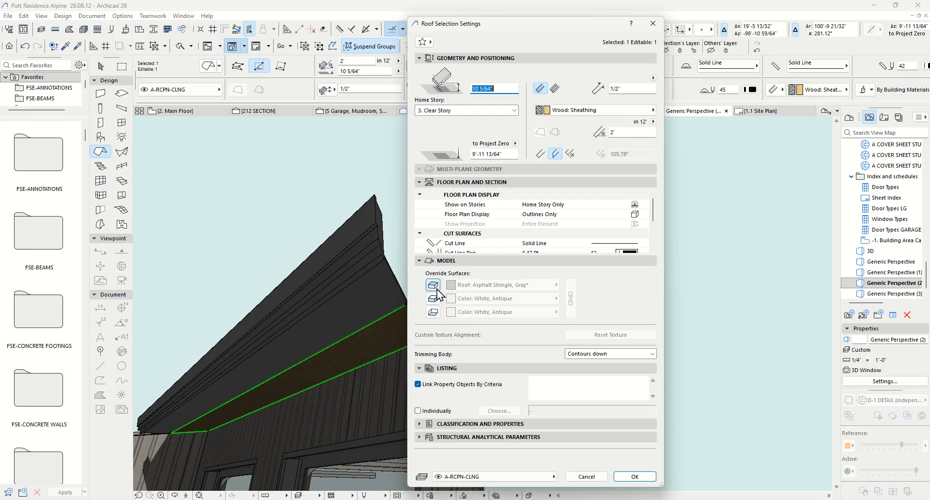
left_click(435, 317)
left_click(519, 313)
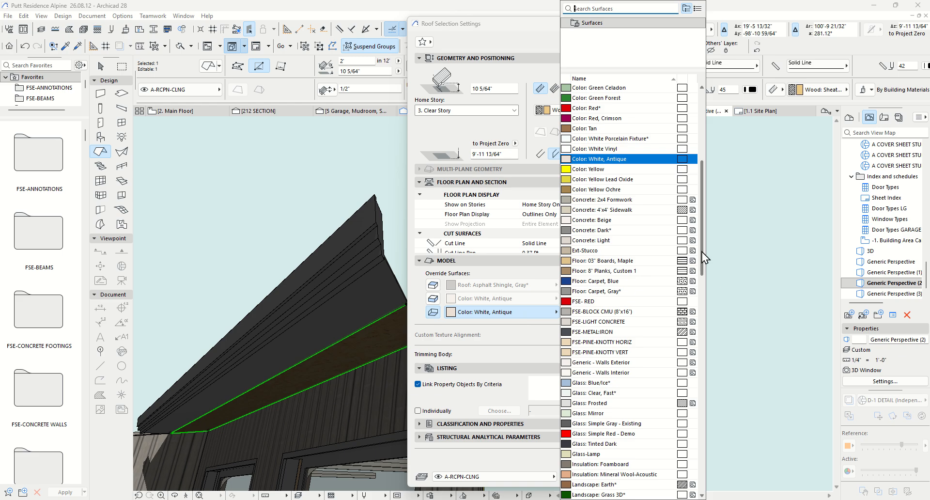
left_click_drag(701, 242, 700, 179)
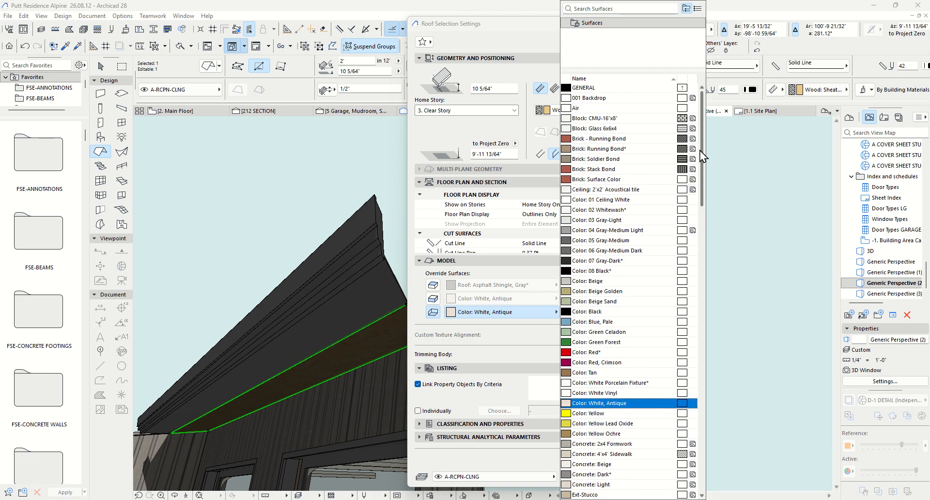
left_click(611, 261)
left_click(634, 477)
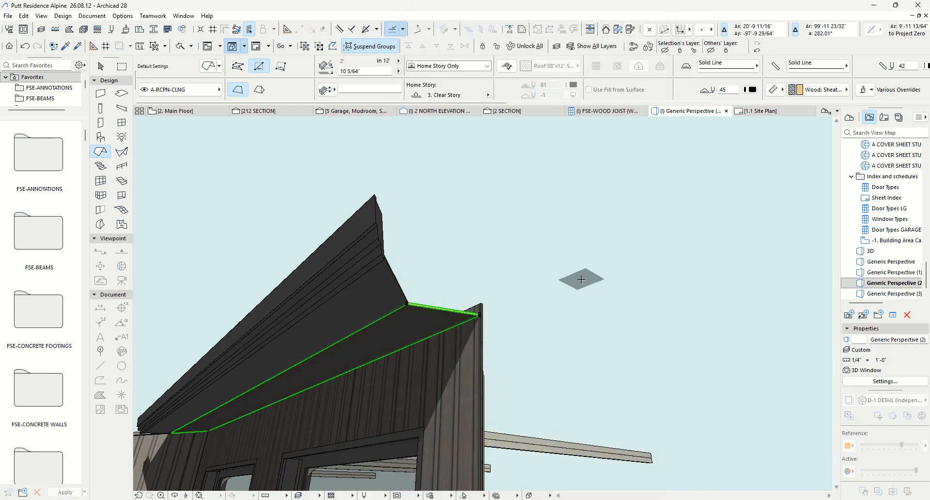
key("Escape")
Step: Show all elements again in the 3D view of the garage eave corner
middle_click_drag(298, 322, 302, 313)
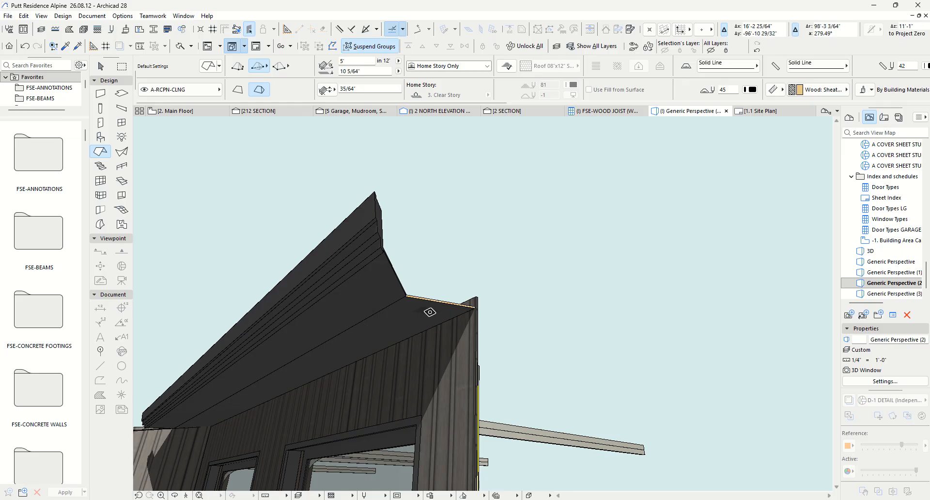
right_click(436, 234)
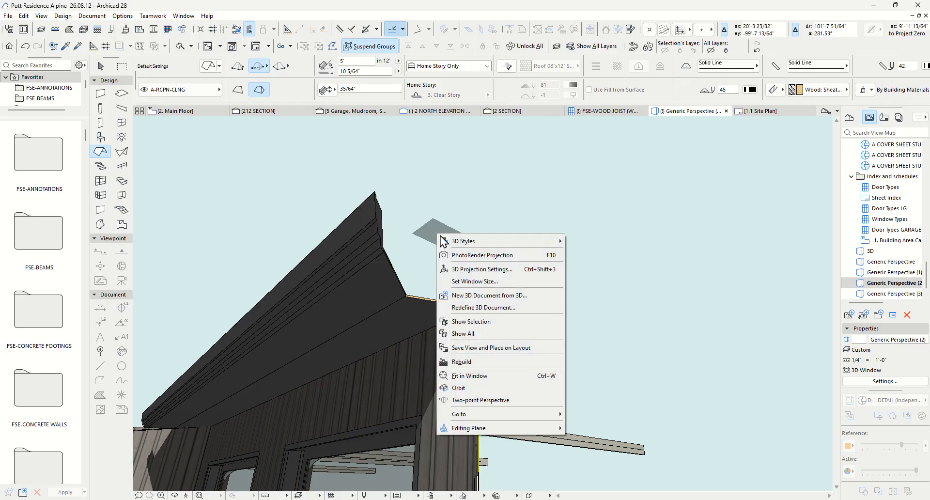
left_click(470, 333)
middle_click_drag(596, 362, 471, 369, "shift")
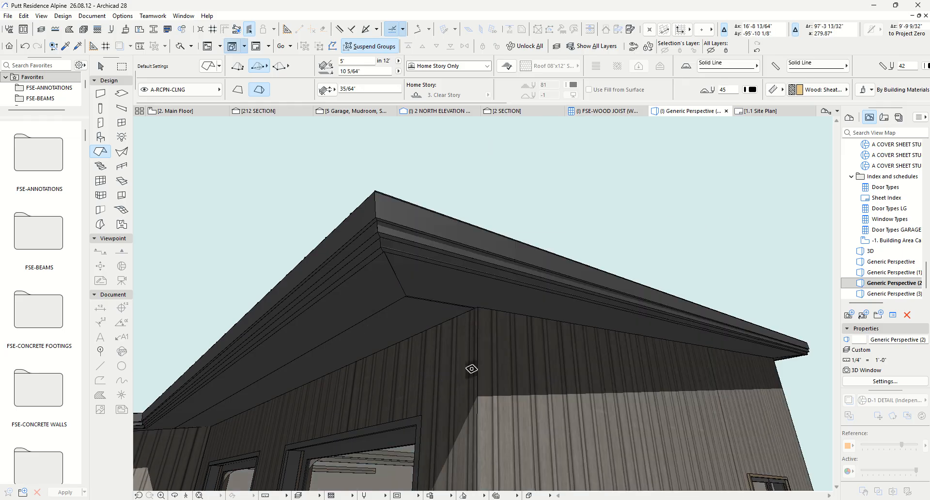
Step: Stretch the soffit plane's outer end edge to the adjoining soffit's corner to close the gap at the eave corner
scroll(471, 369, "up", 3)
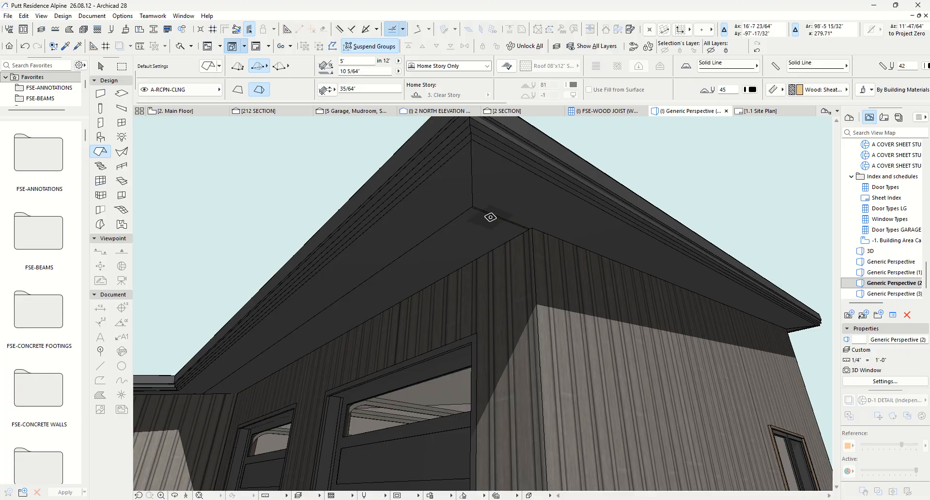
scroll(492, 214, "up", 3)
scroll(496, 214, "up", 2)
left_click(487, 222)
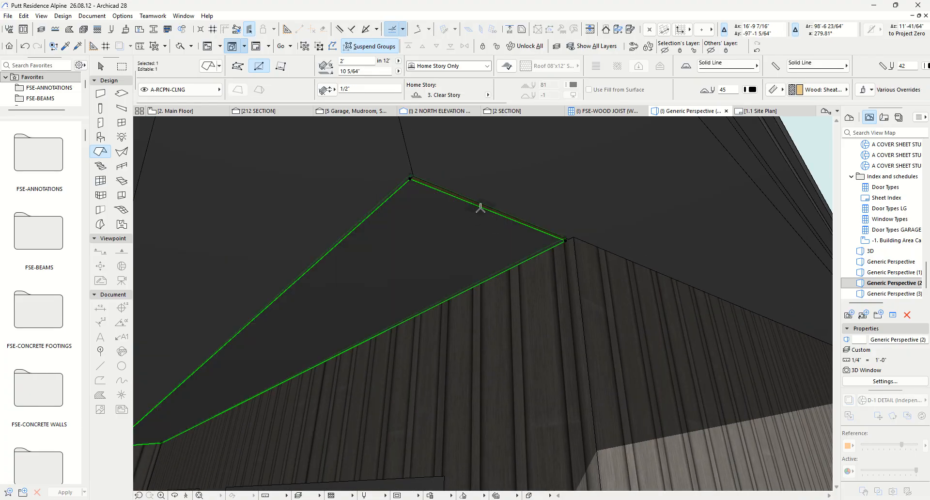
scroll(479, 206, "up", 1)
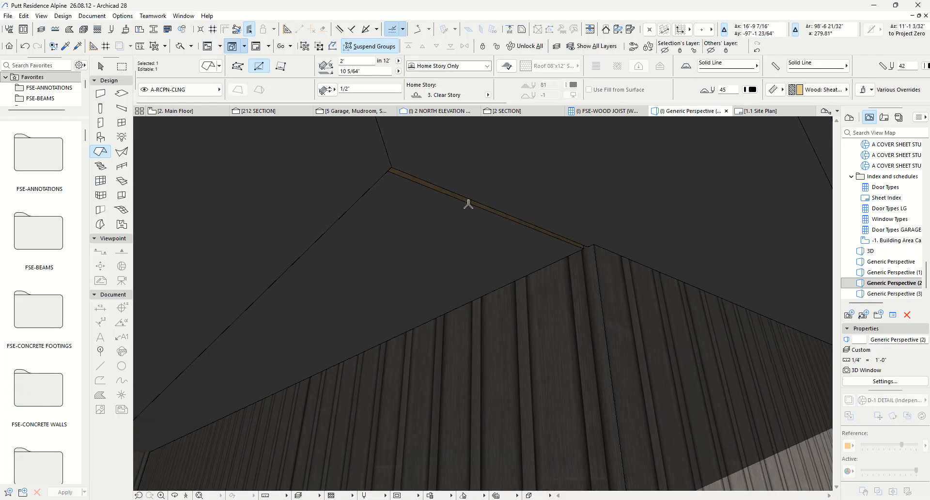
left_click(447, 192)
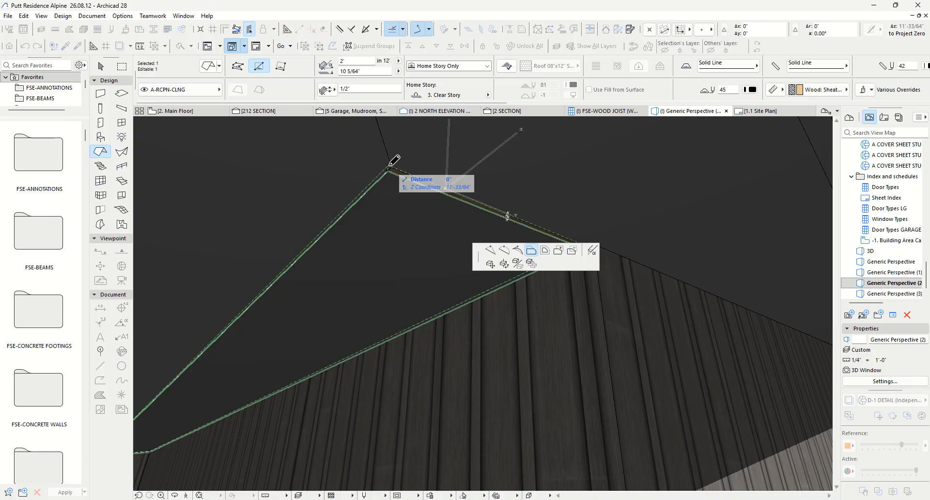
left_click(396, 163)
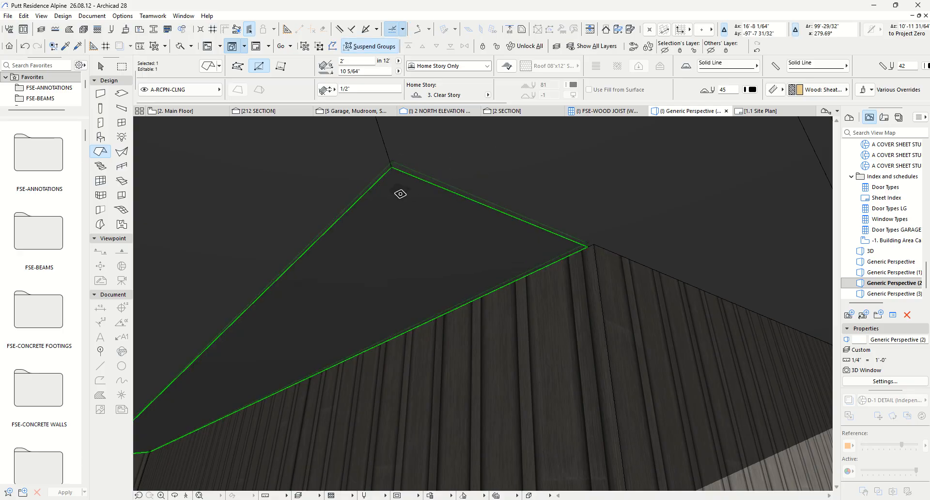
key("Escape")
Step: Inspect the finished soffit along the whole garage eave from below, including both ends and its junctions with fascia and siding
scroll(220, 261, "down", 1)
scroll(324, 240, "down", 1)
middle_click_drag(209, 266, 576, 189)
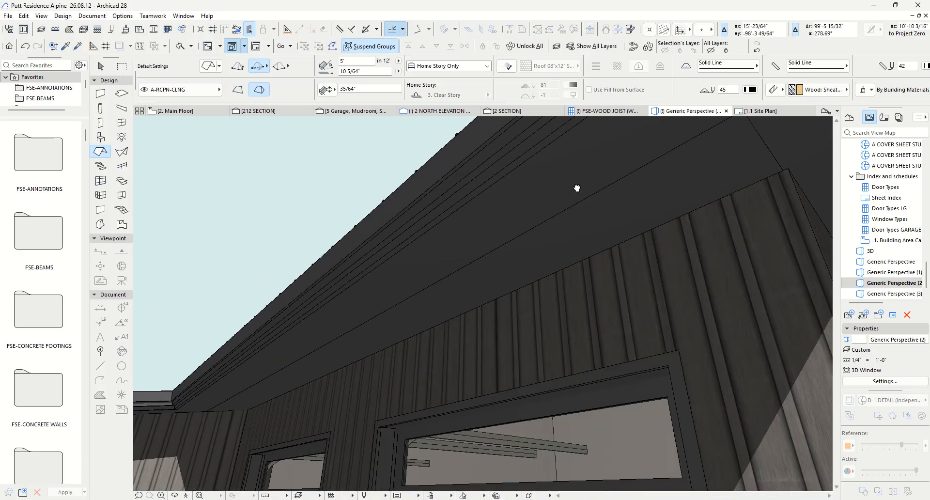
scroll(281, 359, "up", 1)
middle_click_drag(280, 359, 508, 226)
scroll(348, 317, "up", 1)
middle_click_drag(349, 317, 395, 270)
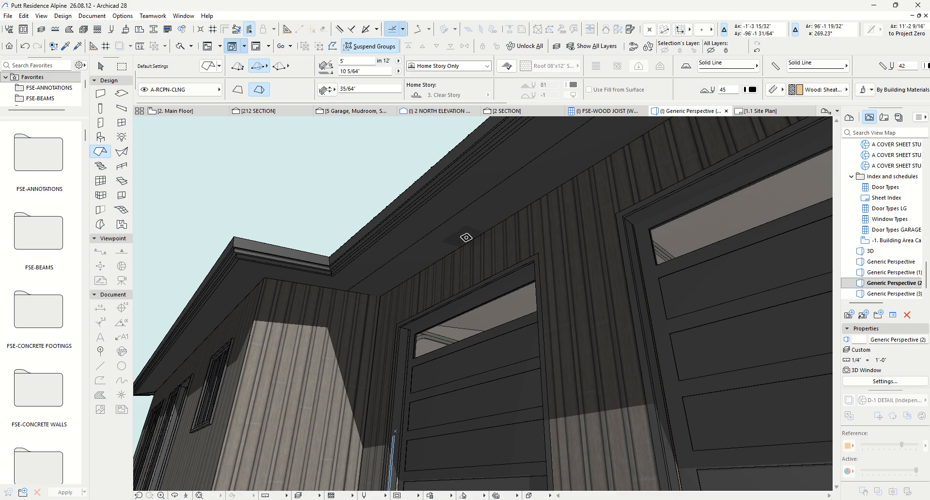
middle_click_drag(449, 235, 321, 313)
scroll(357, 317, "down", 1)
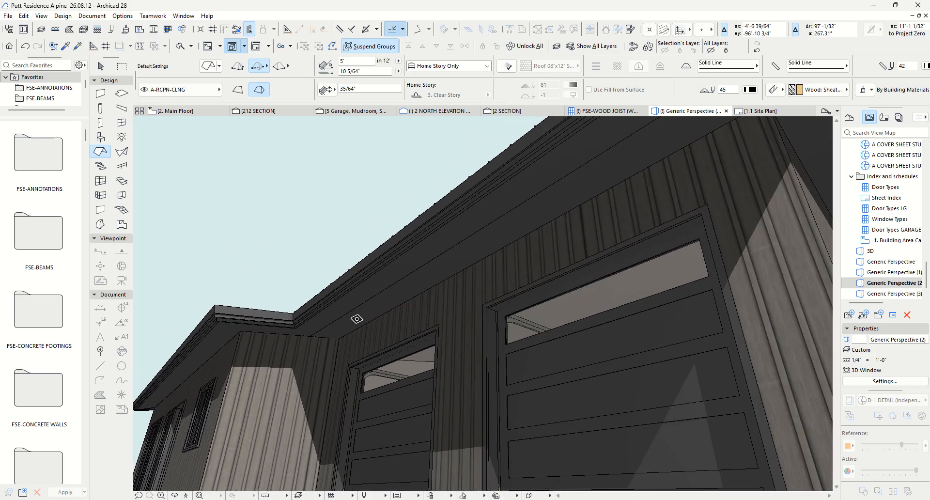
scroll(233, 318, "up", 3)
scroll(484, 306, "down", 3)
middle_click_drag(668, 286, 371, 320)
middle_click_drag(523, 220, 454, 238)
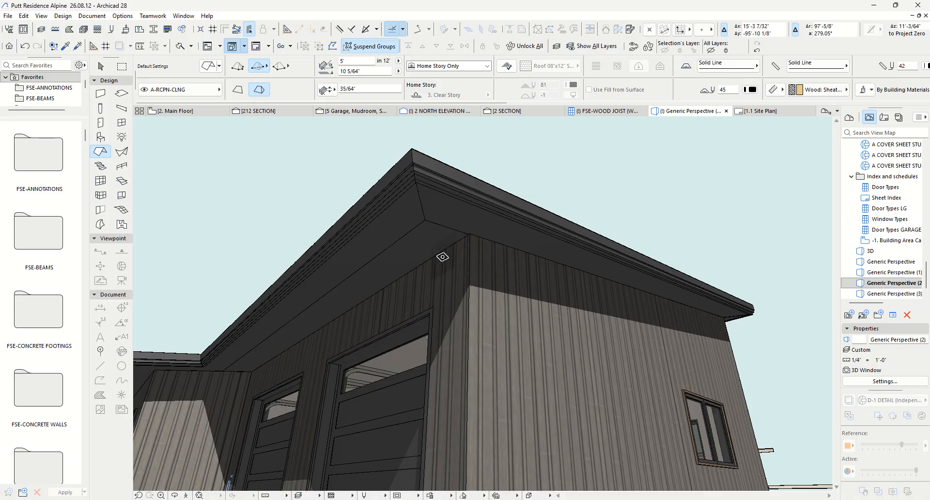
scroll(467, 310, "down", 1)
middle_click_drag(467, 310, 557, 291, "shift")
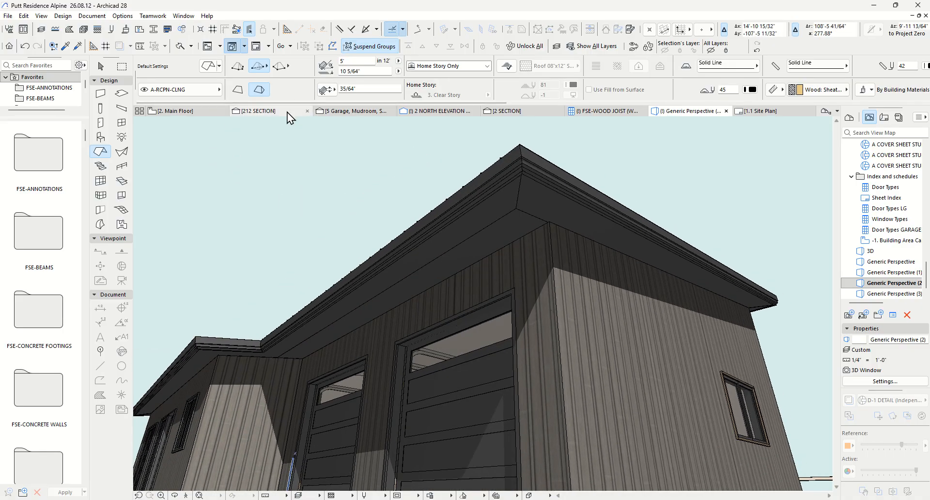
Step: Open the 212 section and examine the soffit between the fascia board and the exterior wall
right_click(295, 148)
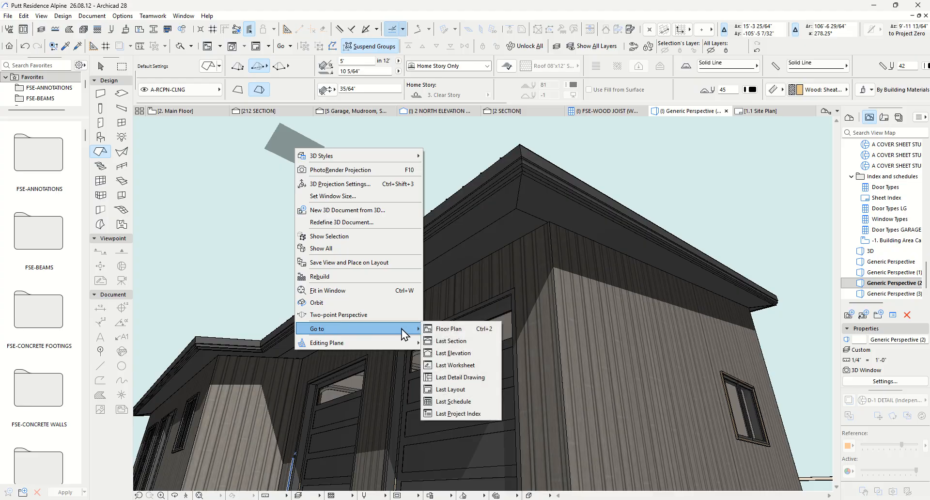
left_click(433, 293)
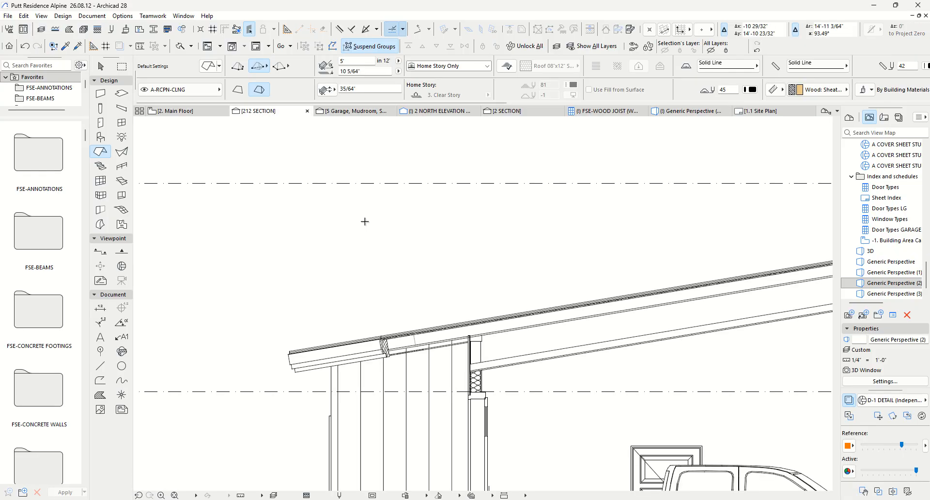
scroll(456, 335, "up", 5)
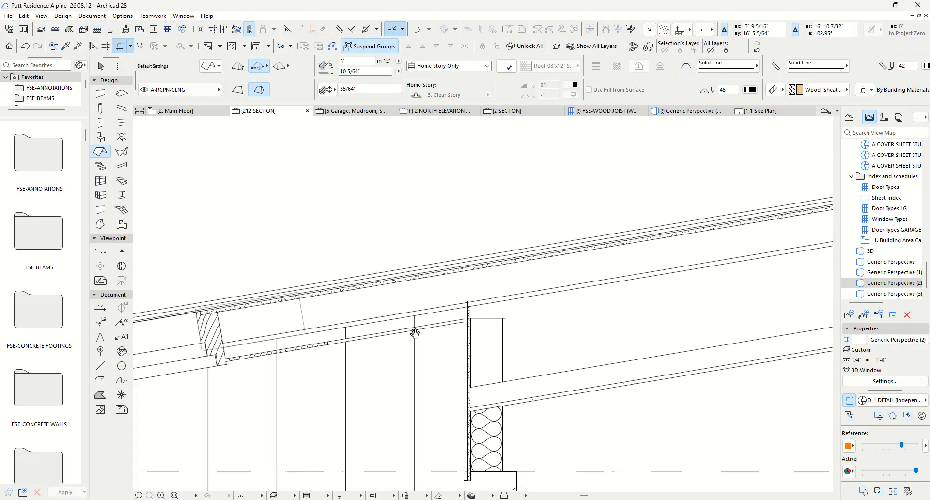
scroll(414, 332, "down", 8)
scroll(427, 329, "down", 2)
scroll(436, 264, "up", 10)
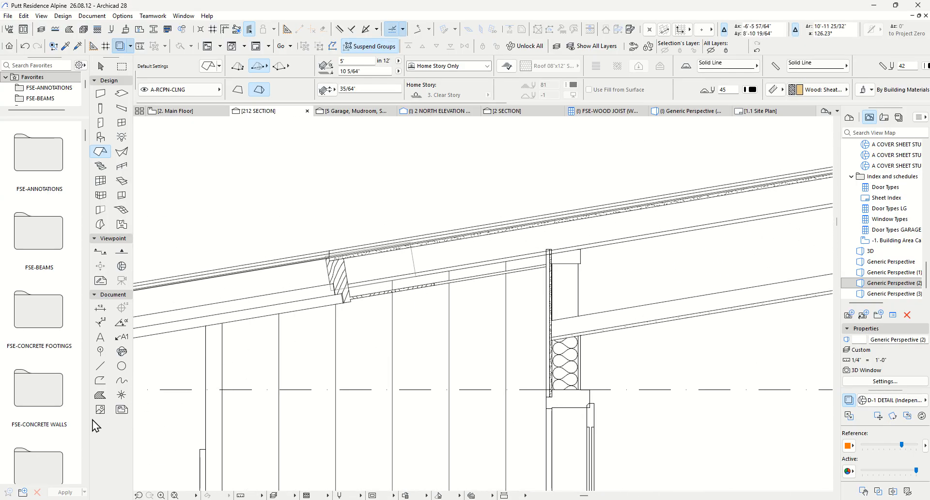
Step: Draw a drafting fill using Empty Fill over the soffit strip from the fascia board to the wall
left_click(101, 395)
left_click(266, 89)
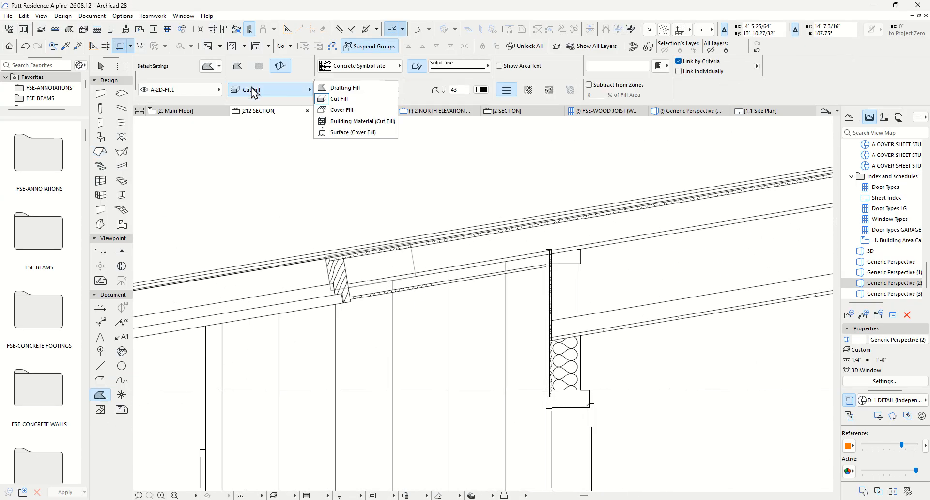
left_click(320, 87)
left_click(384, 68)
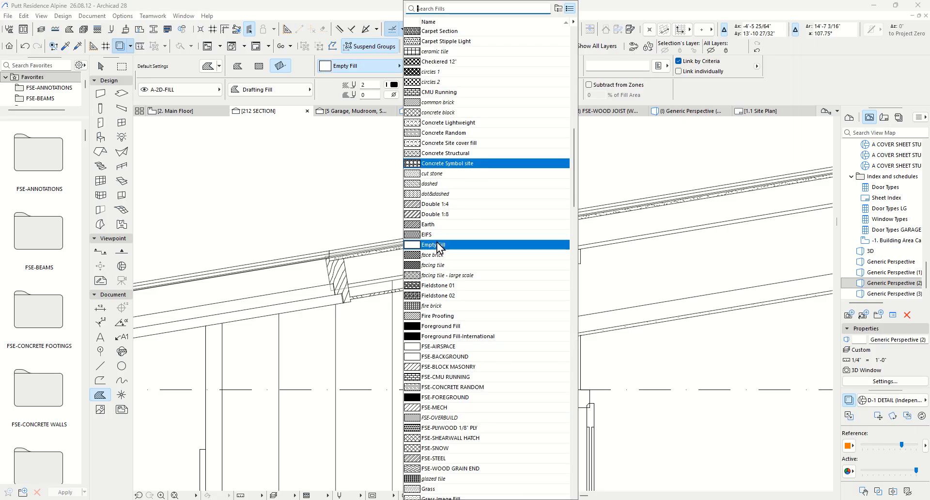
left_click(438, 245)
scroll(351, 285, "up", 3)
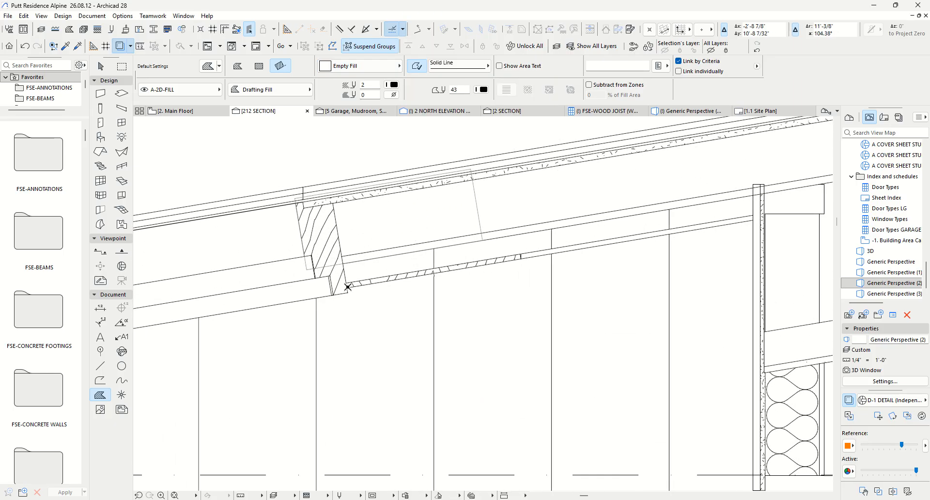
left_click(347, 287)
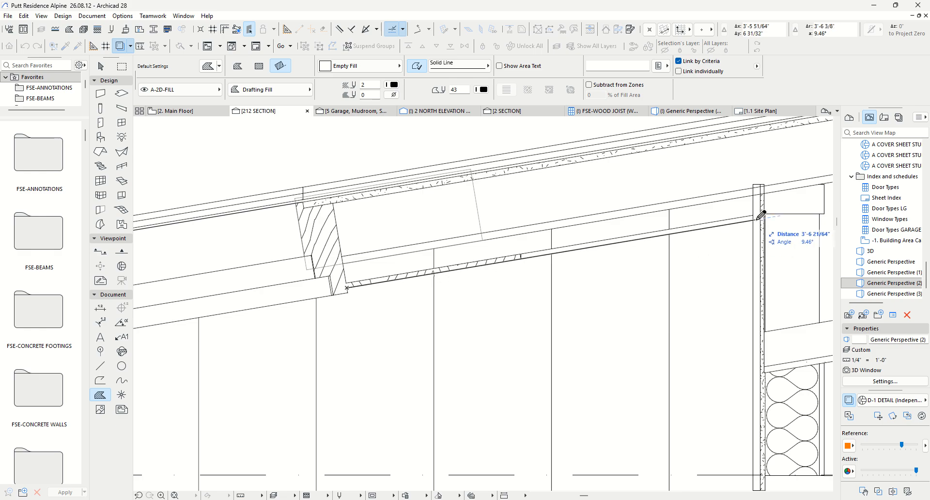
left_click(753, 220)
left_click(753, 216)
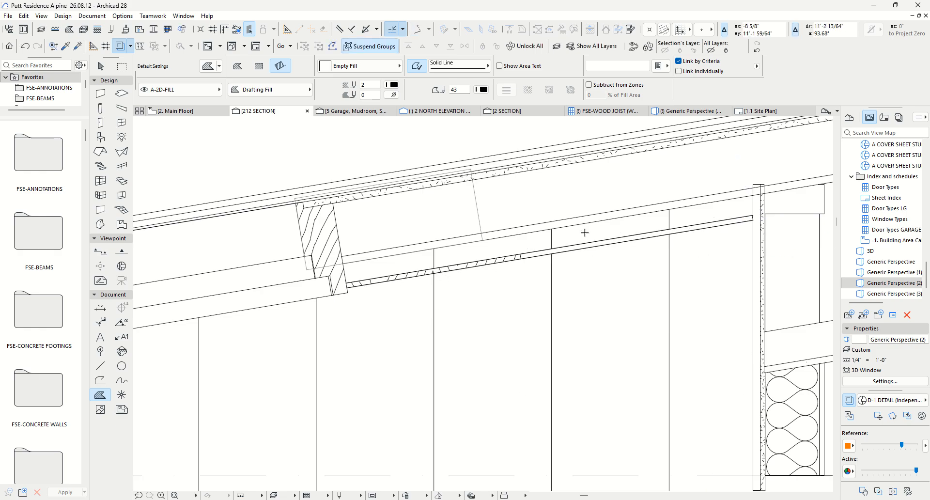
Step: Set the background pen of the soffit fill to the window background, -1
left_click(581, 255)
left_click(396, 95)
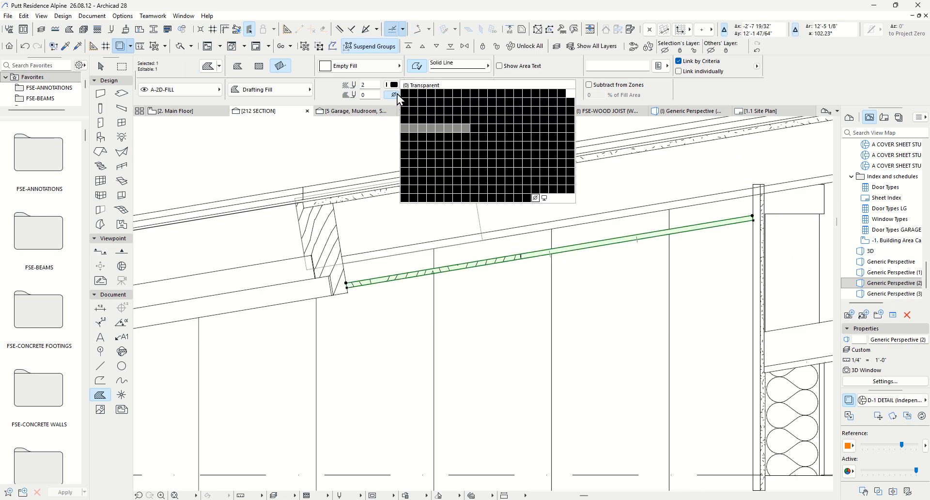
left_click(545, 198)
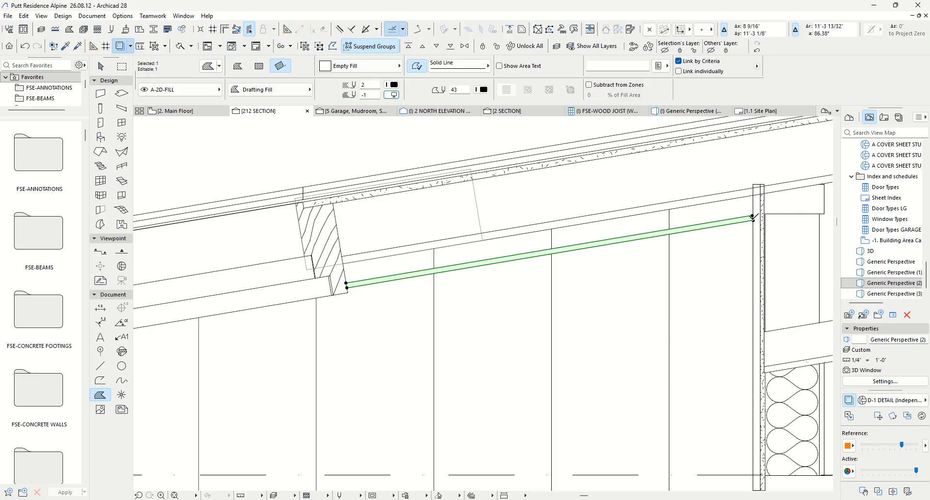
Step: Align the lower corner of the fill's wall end vertically beneath its upper corner
scroll(755, 217, "up", 4)
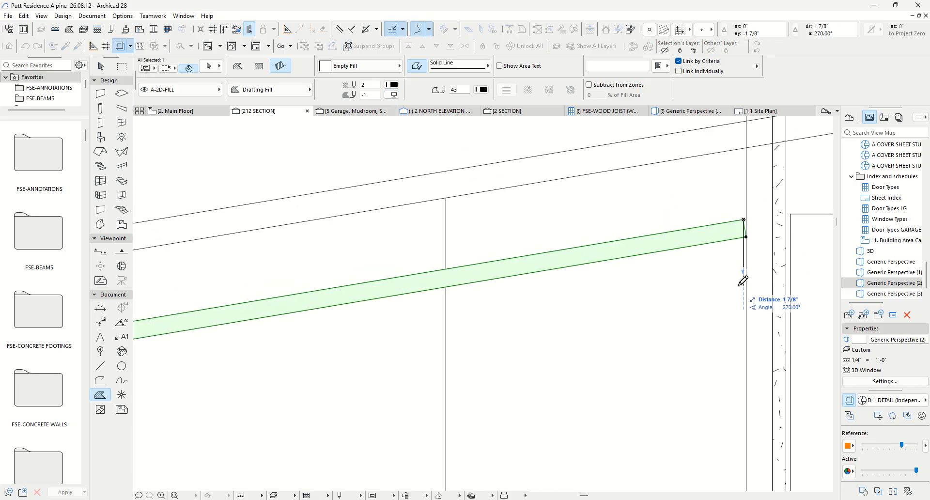
key("Escape")
left_click(745, 233)
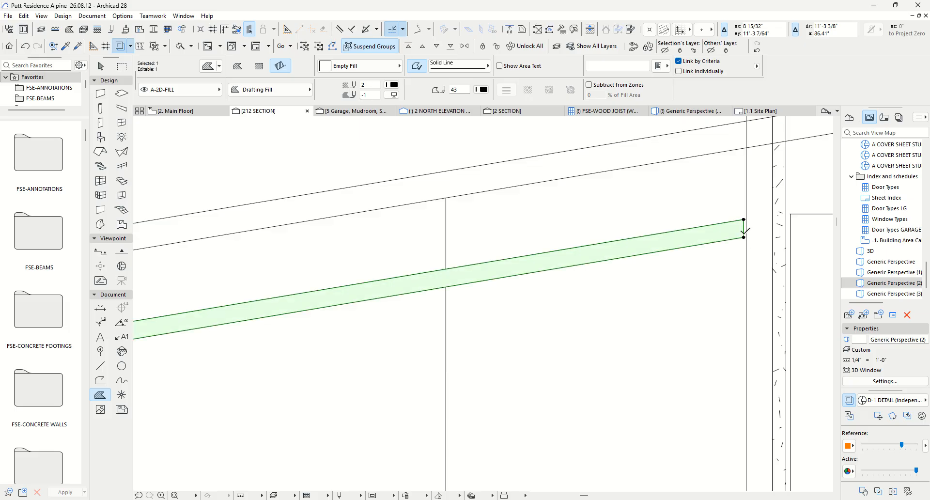
Step: Offset the wall-end edge of the soffit fill outward to meet the exterior wall sheathing, and deselect the fill
left_click(744, 228)
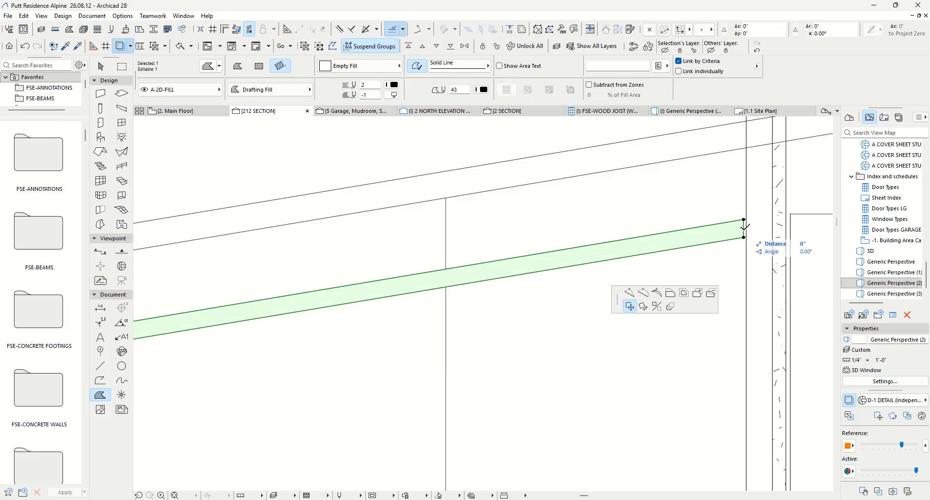
left_click(671, 294)
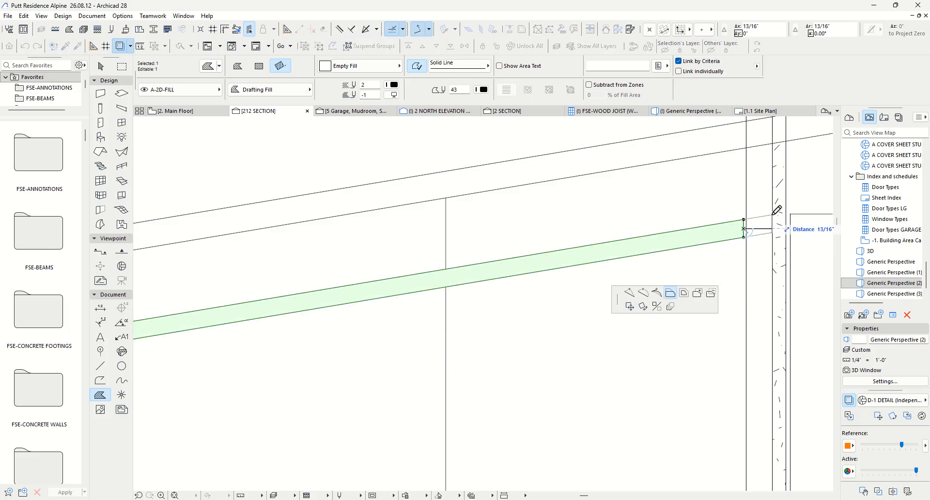
key("Escape")
key("Escape")
scroll(591, 376, "down", 3)
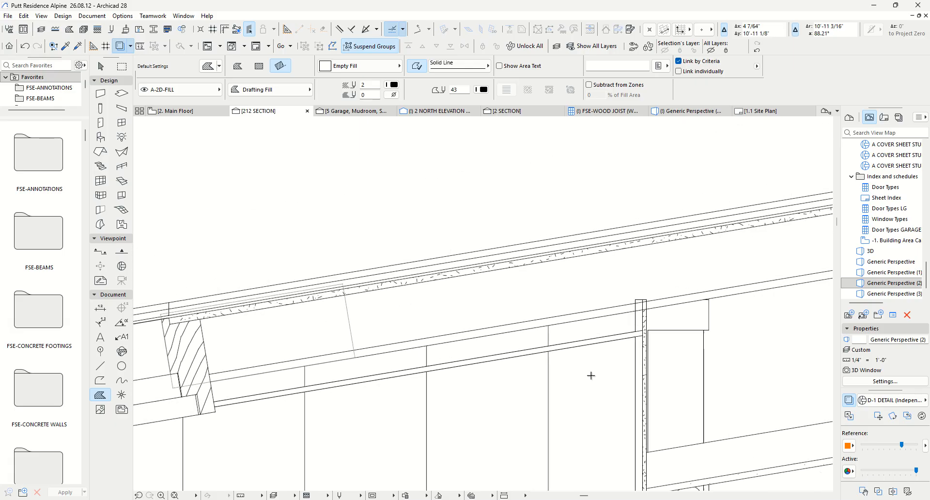
Step: Examine the cleaned-up soffit strip between the fascia board and the exterior wall
scroll(593, 342, "down", 2)
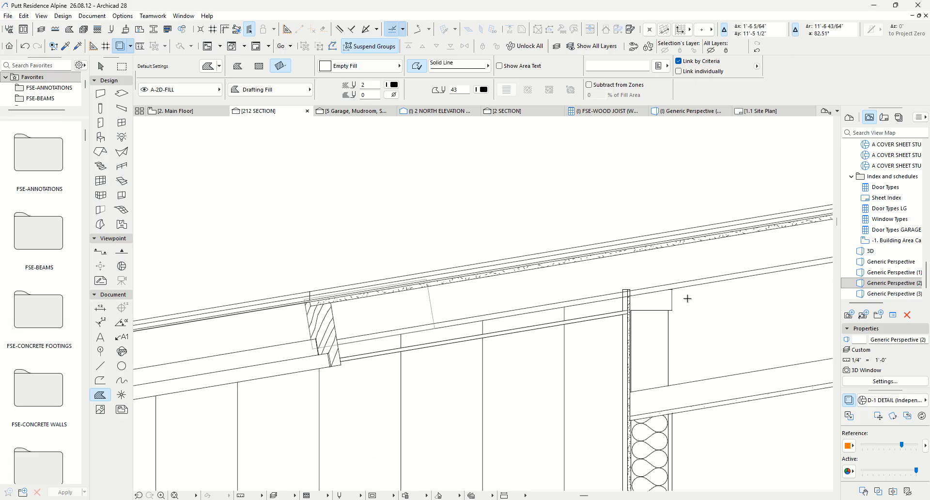
scroll(618, 328, "up", 1)
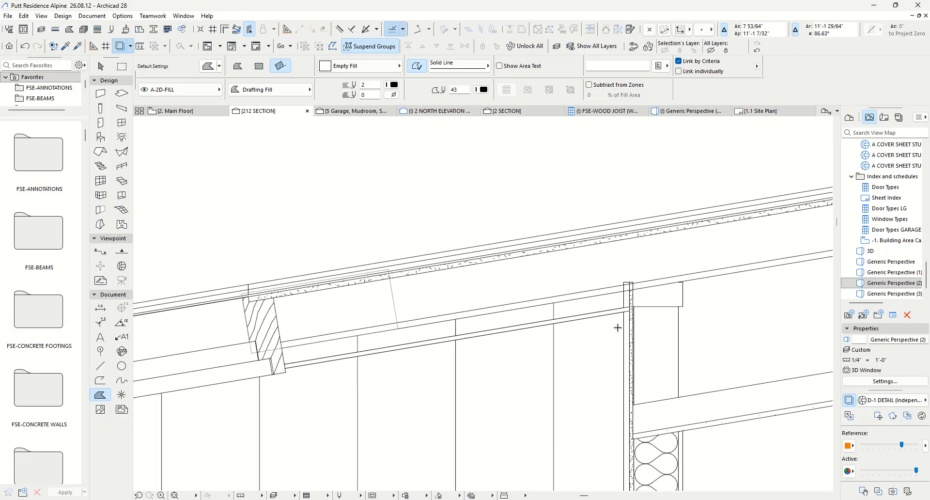
scroll(614, 327, "up", 3)
scroll(612, 326, "down", 2)
middle_click_drag(612, 326, 586, 355)
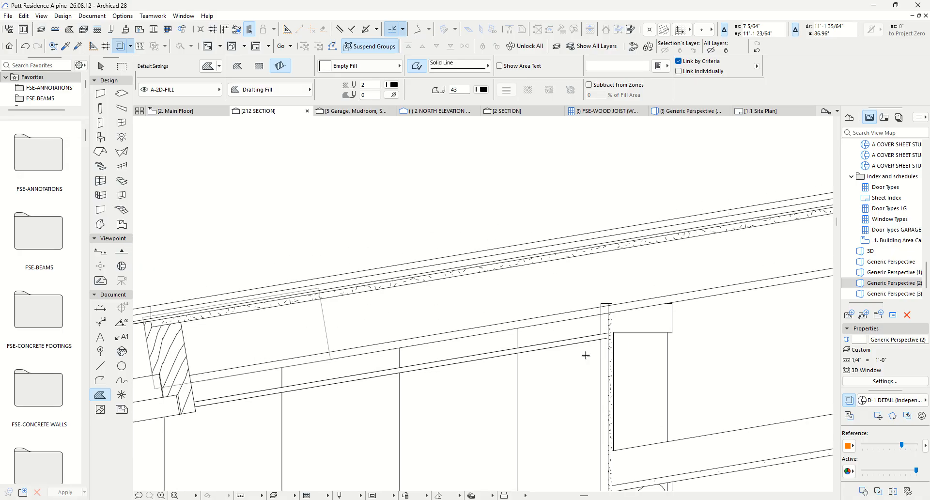
scroll(586, 355, "up", 2)
scroll(585, 353, "down", 3)
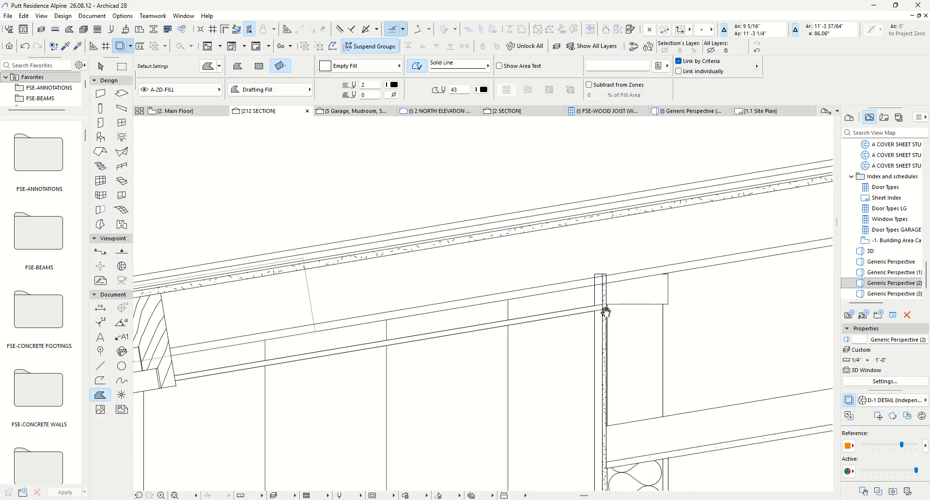
scroll(586, 261, "down", 3)
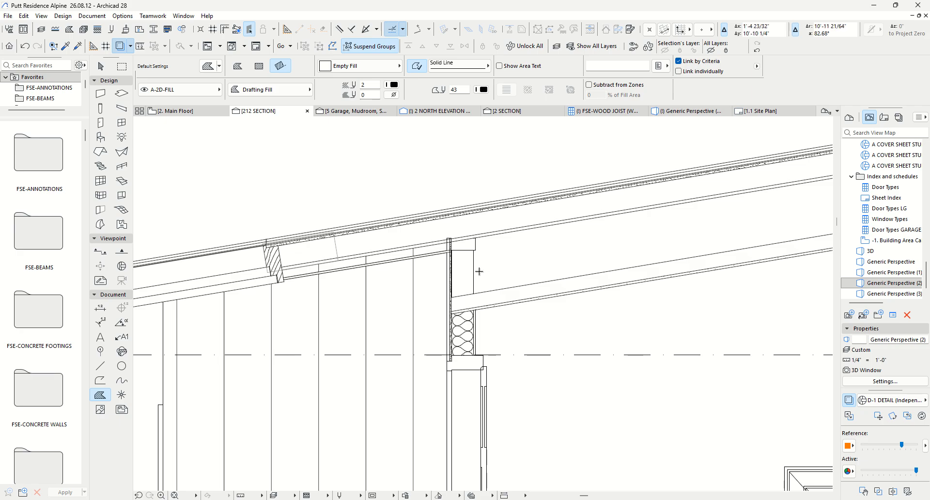
Step: Examine the whole garage section, comparing the sloped roof framing and both eaves
scroll(344, 278, "down", 3)
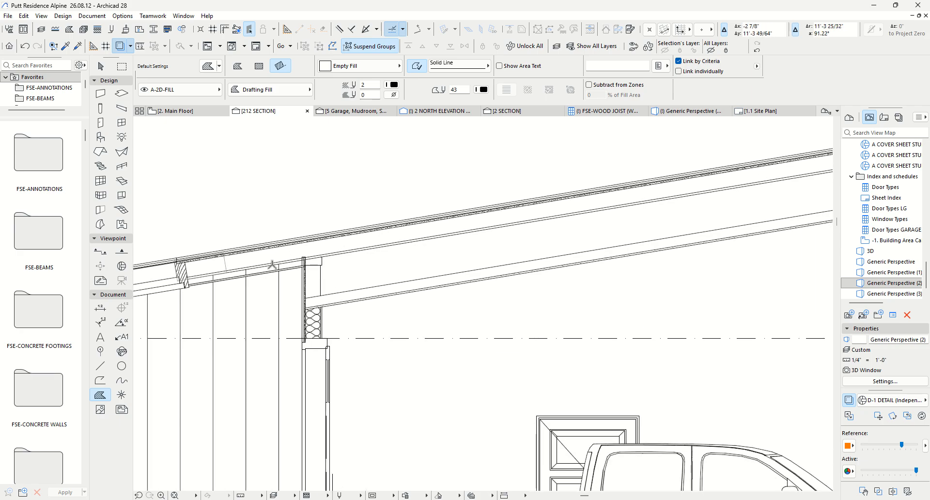
scroll(272, 265, "down", 5)
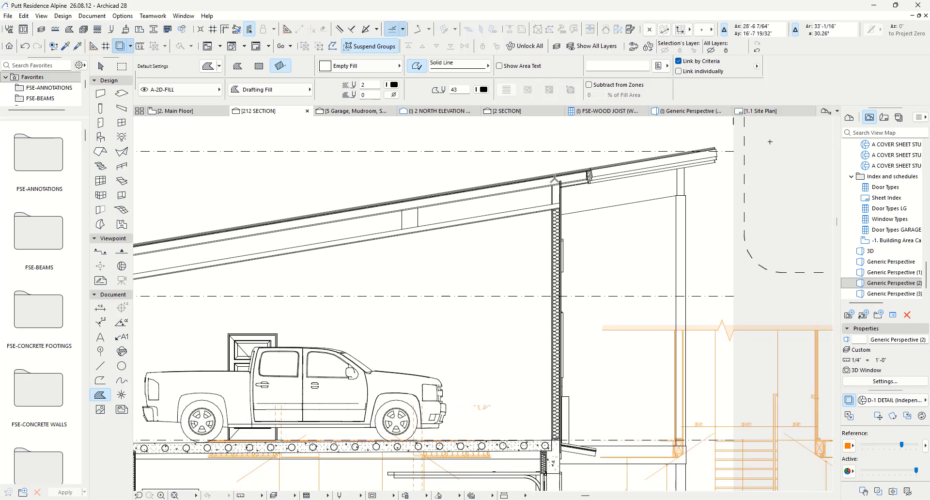
scroll(554, 178, "down", 3)
scroll(564, 347, "down", 2)
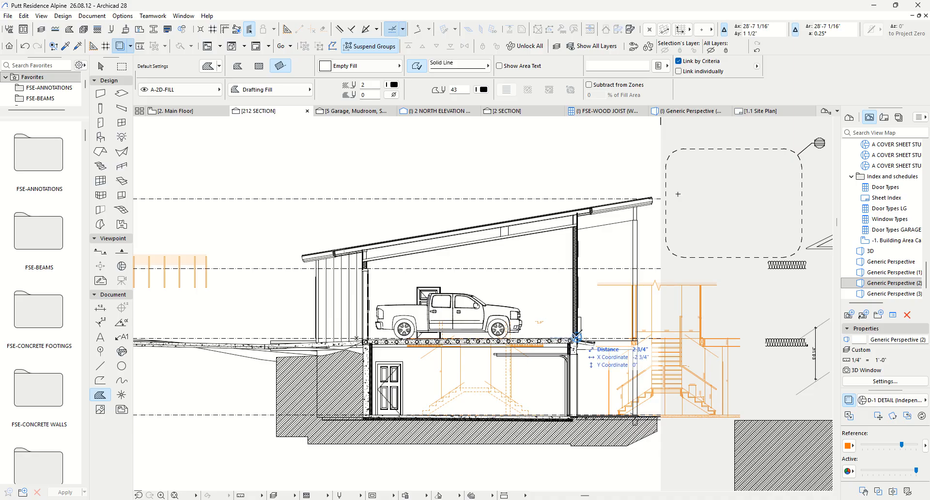
scroll(512, 275, "up", 3)
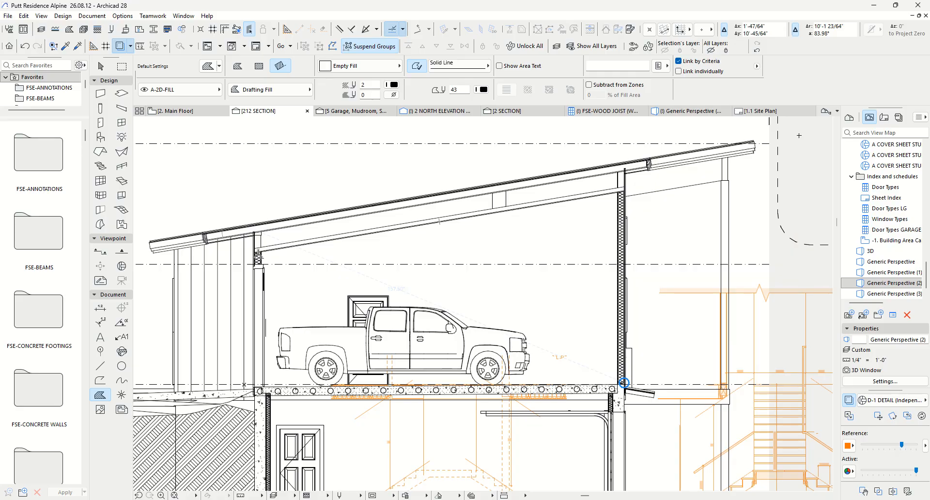
scroll(552, 253, "down", 3)
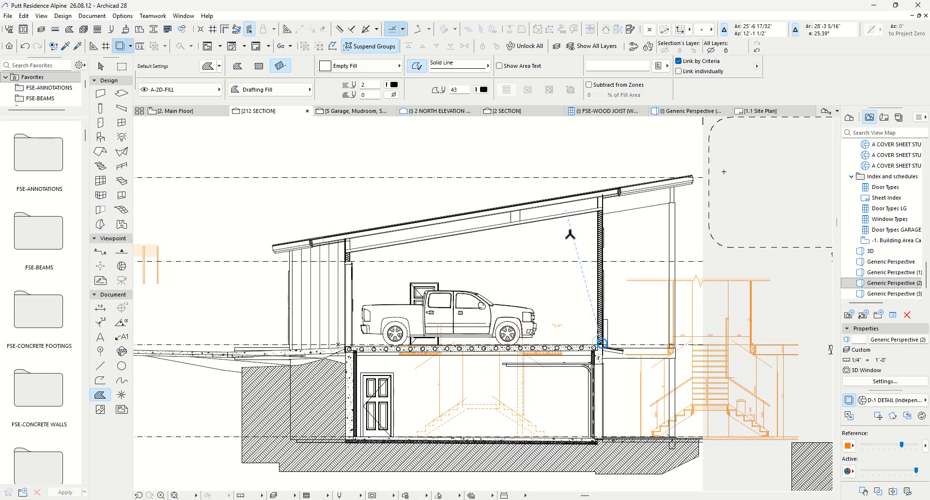
scroll(348, 259, "up", 4)
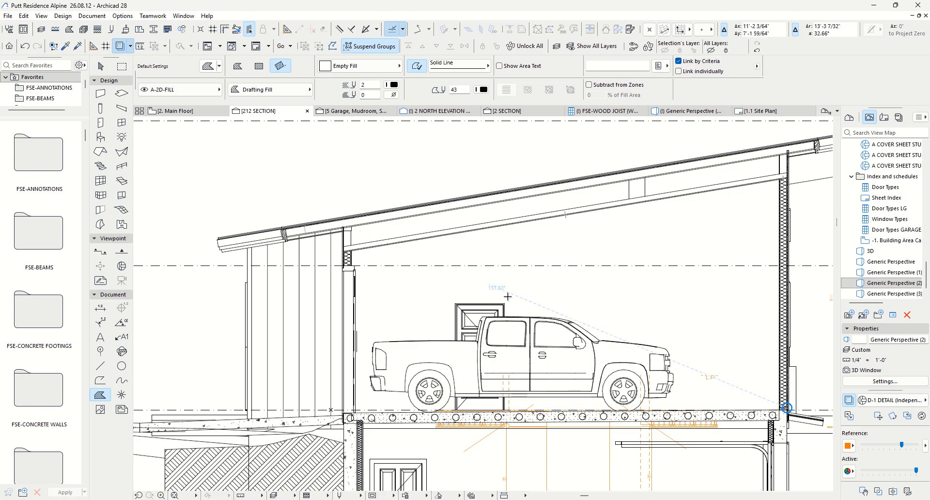
scroll(508, 297, "down", 1)
Step: Drag a copy of the fascia stack beam about 1'-6" up the soffit slope toward the wall
scroll(428, 326, "up", 5)
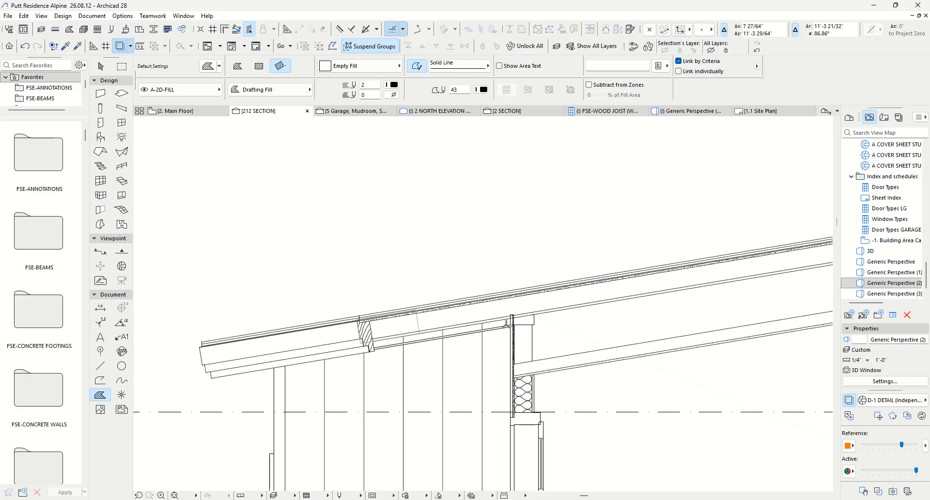
scroll(484, 328, "down", 1)
middle_click_drag(484, 328, 386, 335)
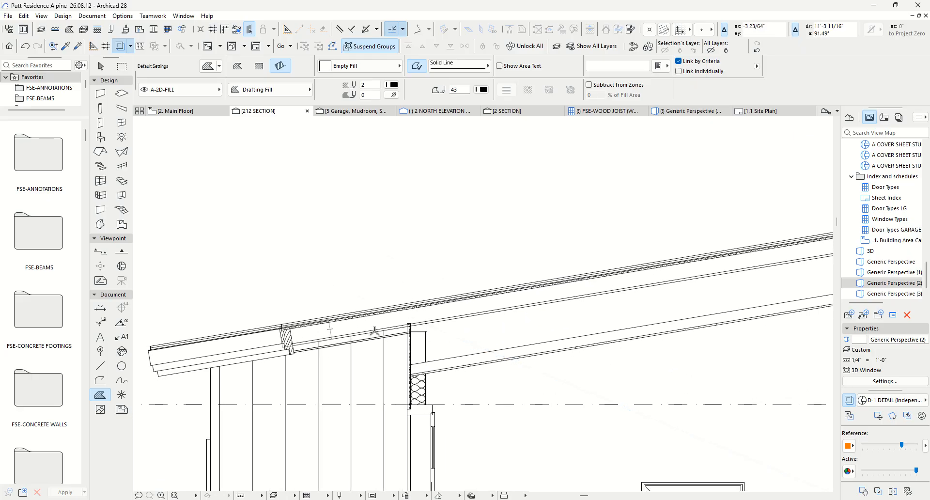
scroll(318, 315, "up", 1)
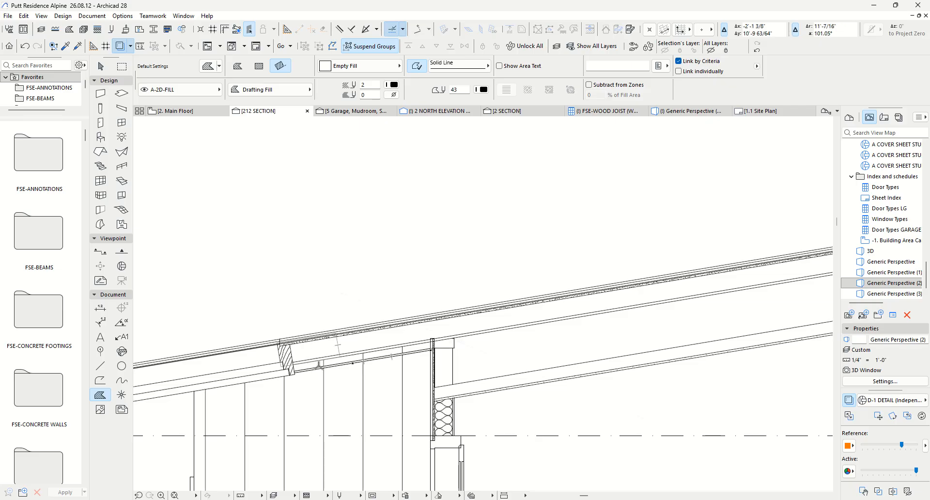
scroll(310, 355, "up", 2)
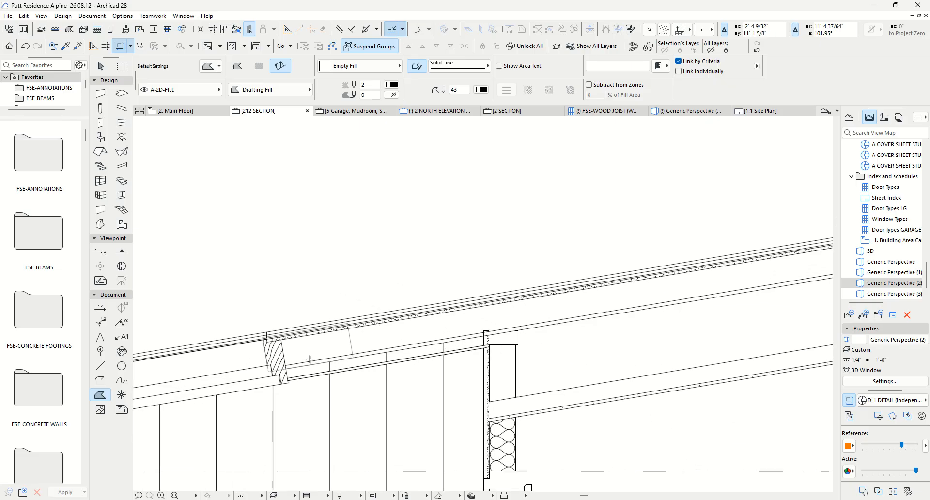
left_click(289, 383, "shift")
left_click(315, 377)
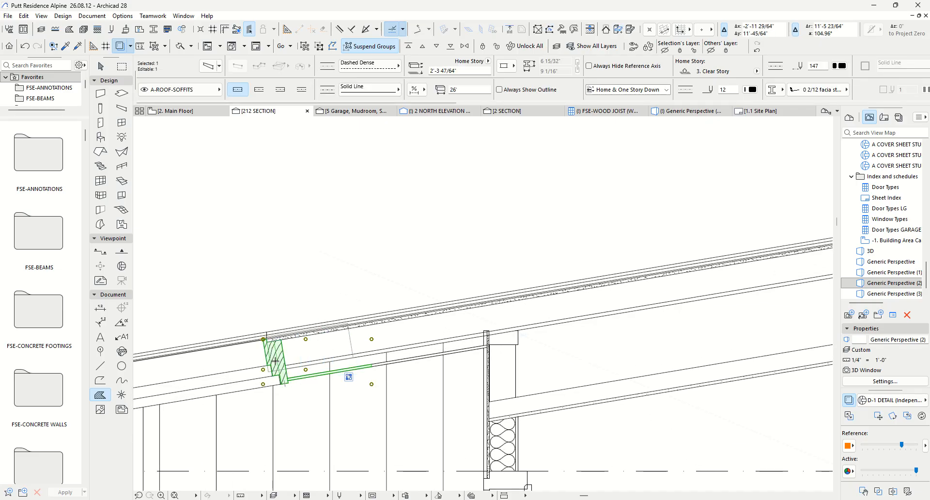
key("ctrl+shift+d")
left_click(288, 383)
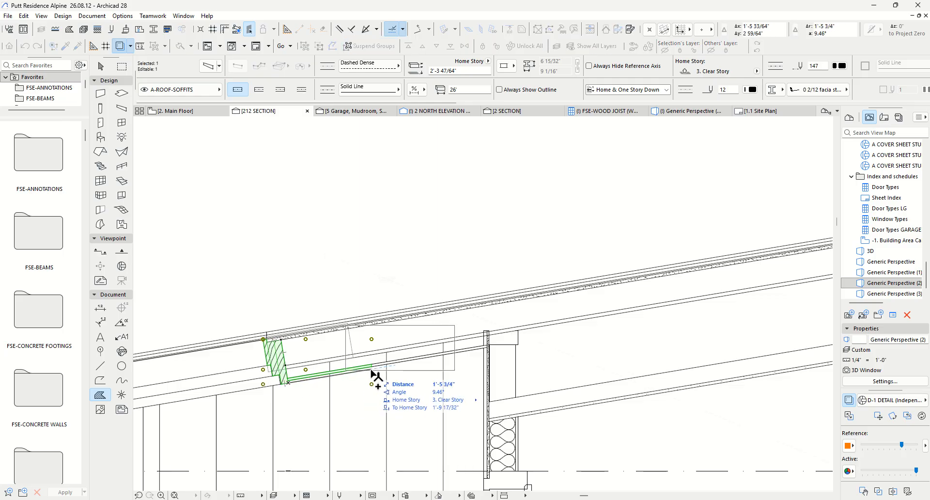
left_click(372, 365)
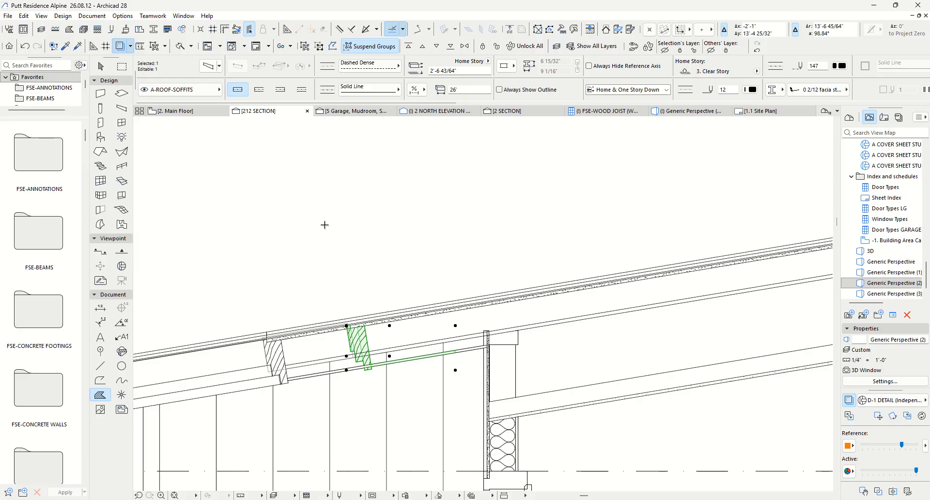
Step: Change the copied beam's structure from the fascia profile to a rectangular section 7 1/4" high and 1 1/2" wide
key("ctrl+t")
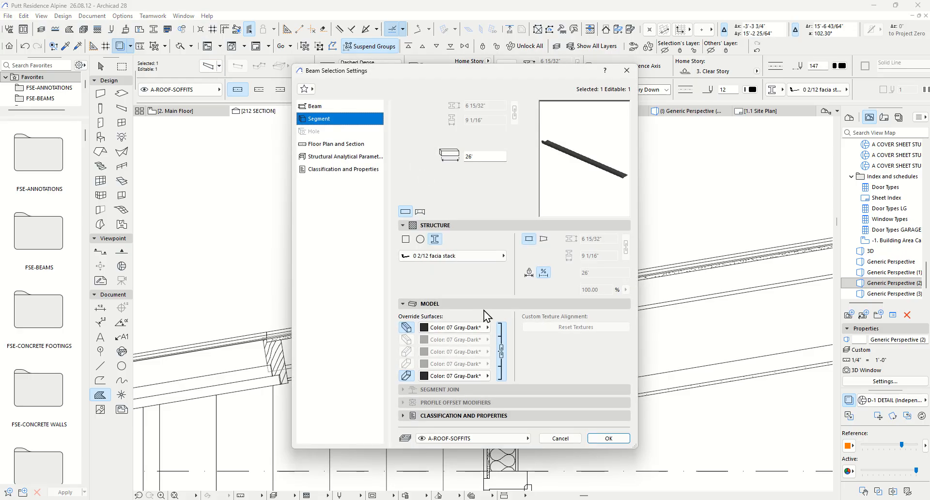
left_click(330, 105)
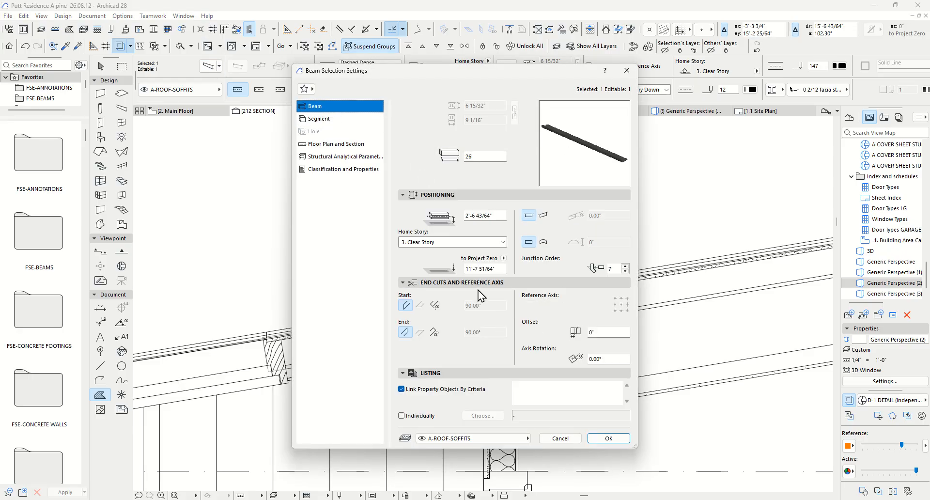
left_click(330, 119)
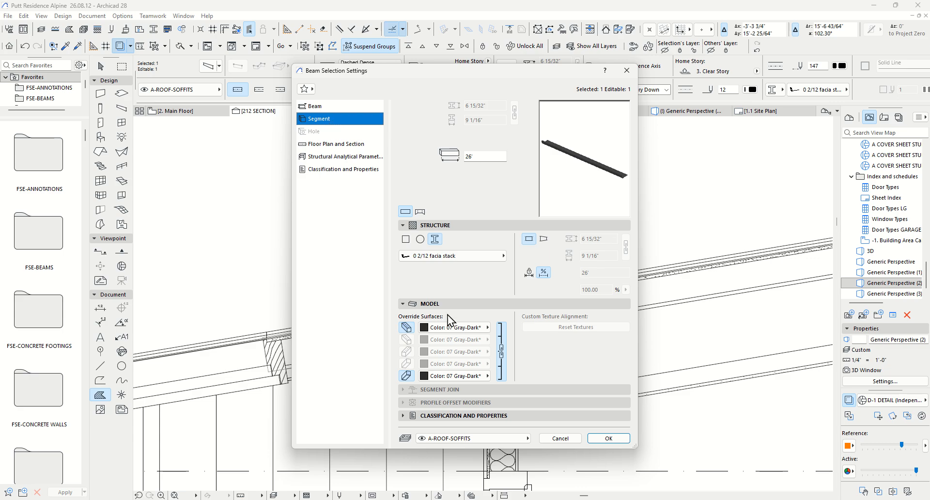
left_click(405, 239)
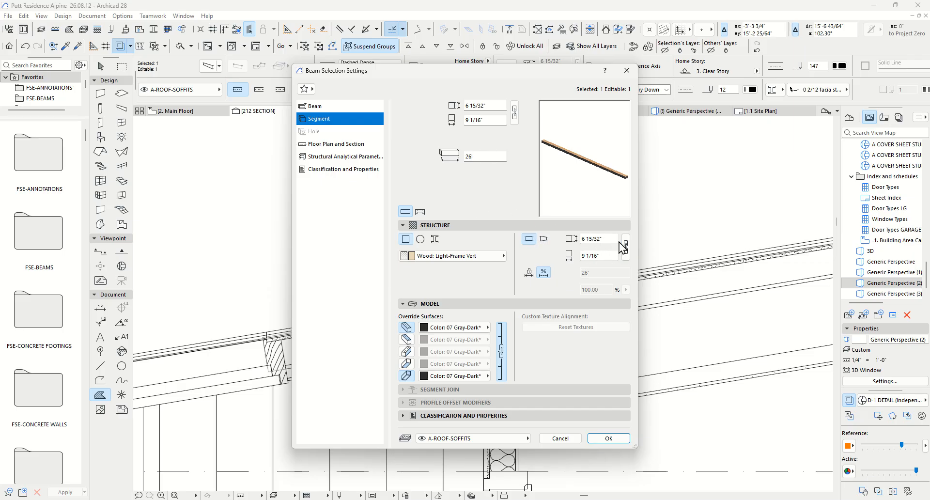
left_click(617, 235)
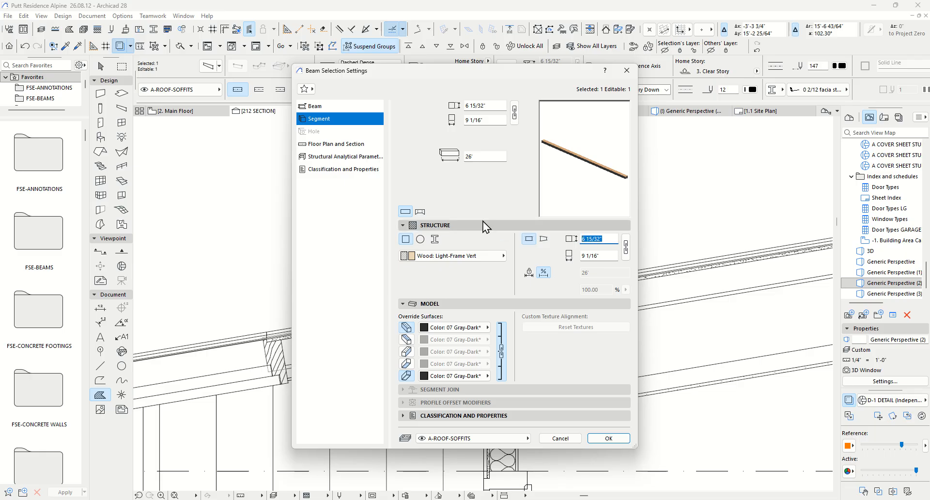
type("7.25")
left_click(611, 256)
type("1.5/")
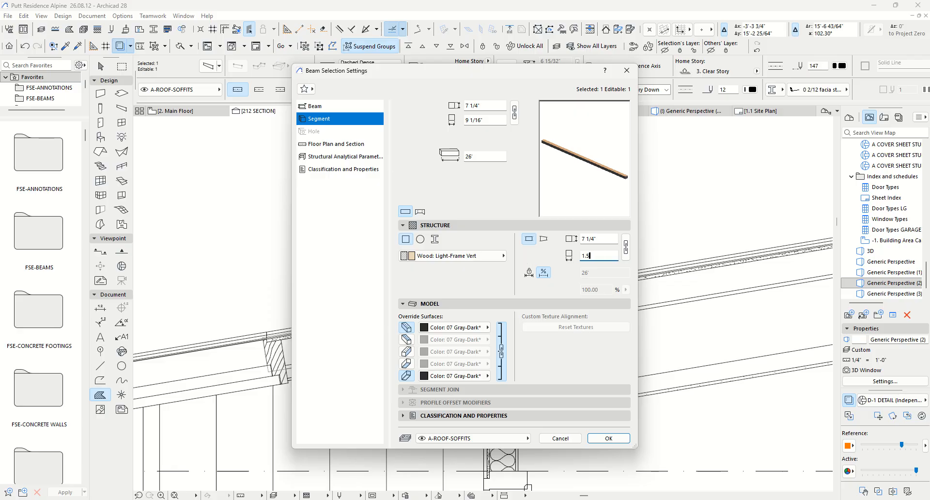
Step: Look through the copied beam's positioning, segment, floor plan and structural analytical settings for a way to orient the board
left_click(318, 107)
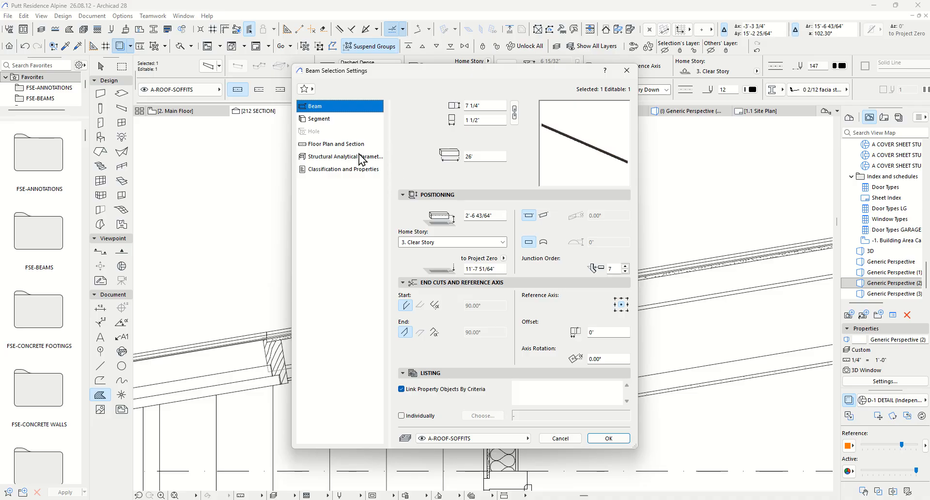
left_click(322, 119)
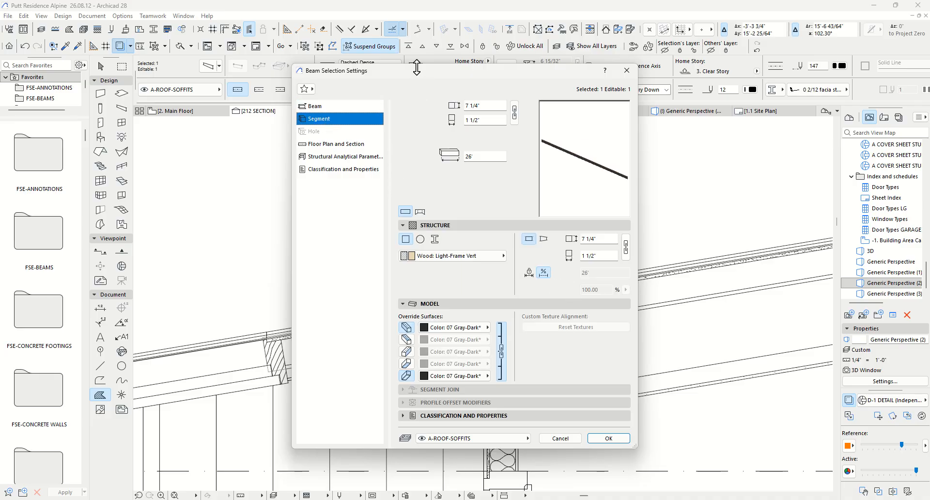
left_click_drag(415, 73, 434, 109)
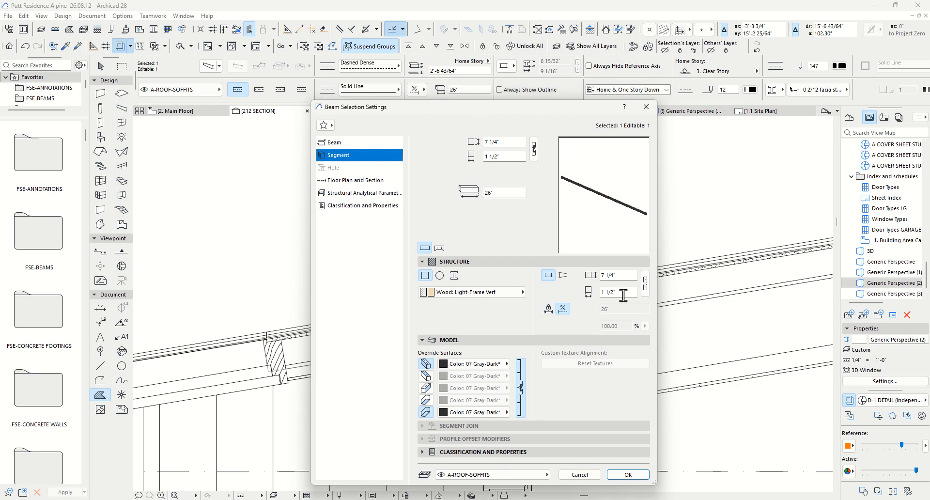
left_click(351, 182)
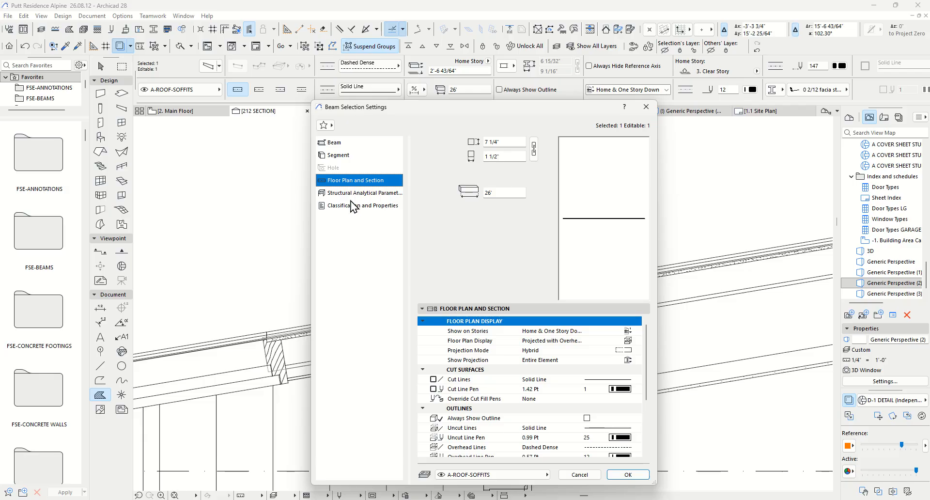
left_click(346, 191)
left_click(335, 155)
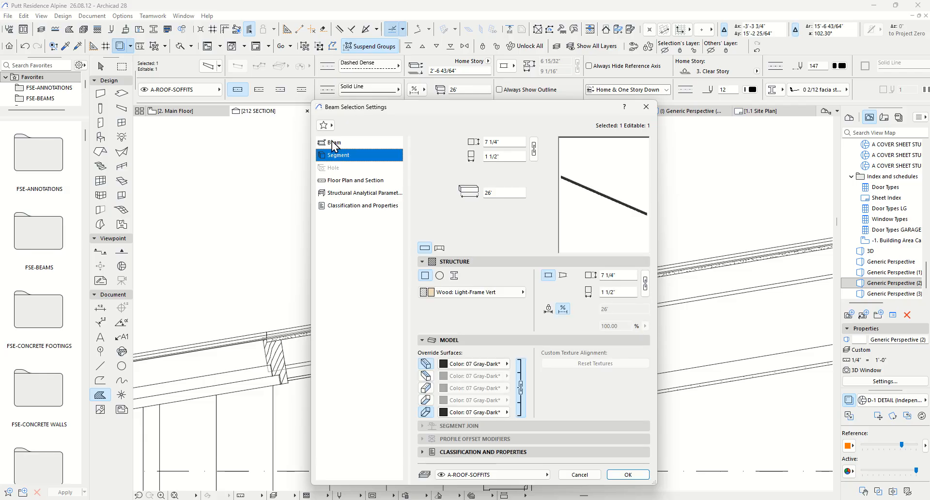
left_click(335, 144)
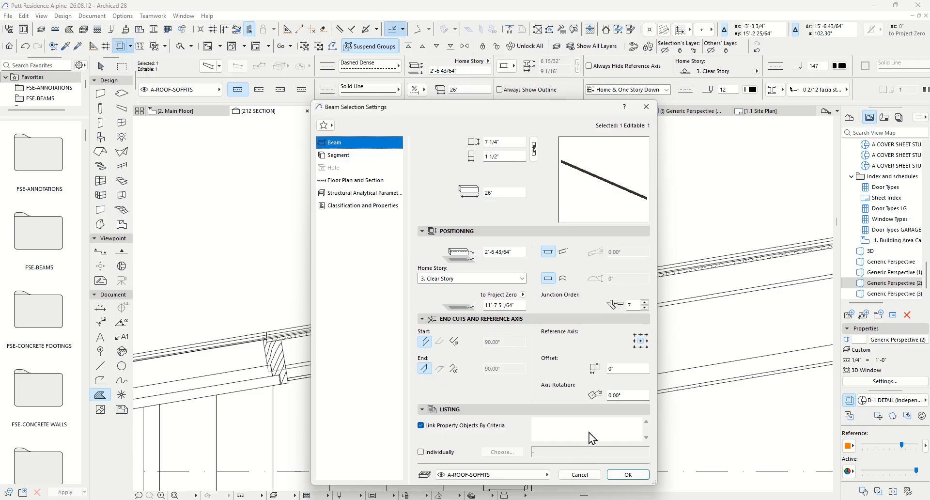
Step: Keep the copied beam horizontal rather than inclined and apply its new settings
left_click(562, 252)
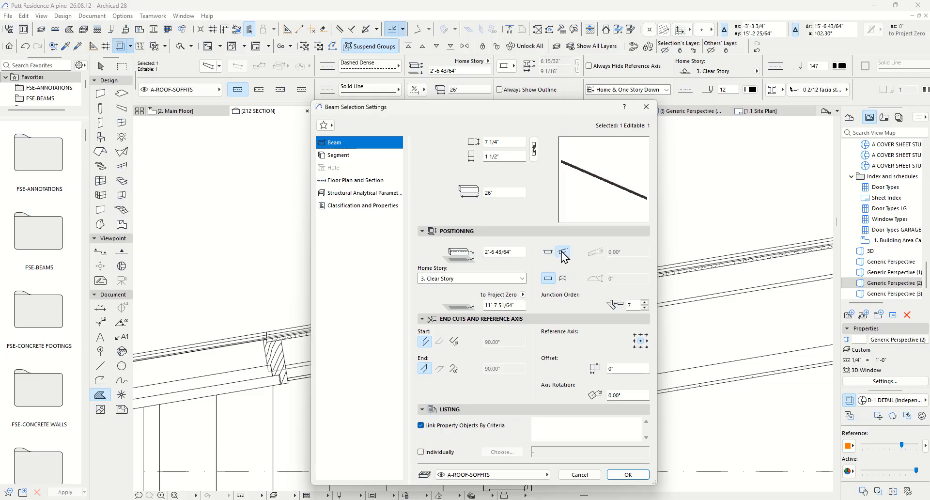
left_click(550, 252)
left_click(630, 475)
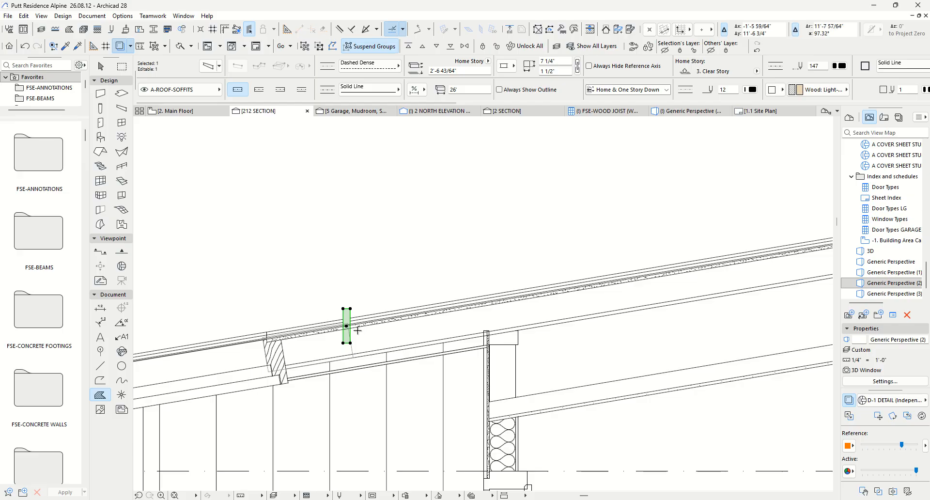
Step: Move the 2x8 board straight down about 4 3/8" so its top sits just beneath the roof sheathing
scroll(347, 328, "up", 3)
middle_click_drag(346, 327, 390, 342)
key("ctrl+d")
left_click(384, 310)
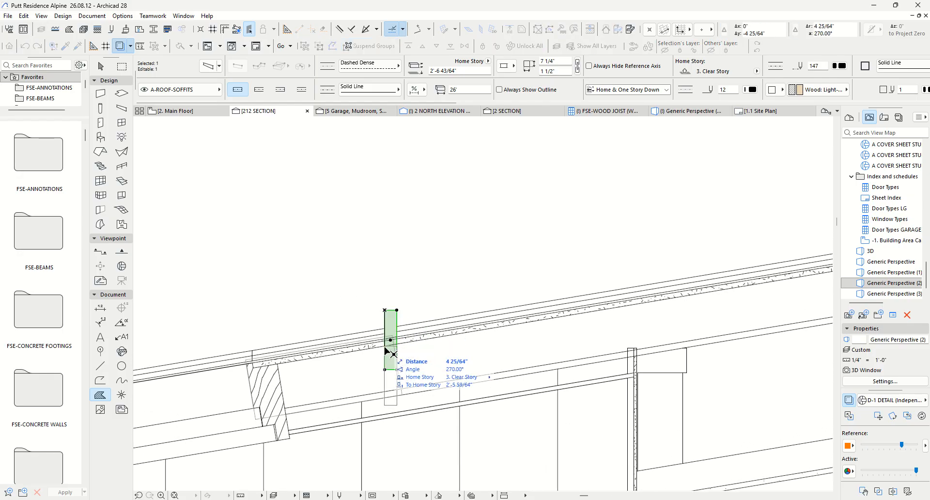
left_click(385, 346)
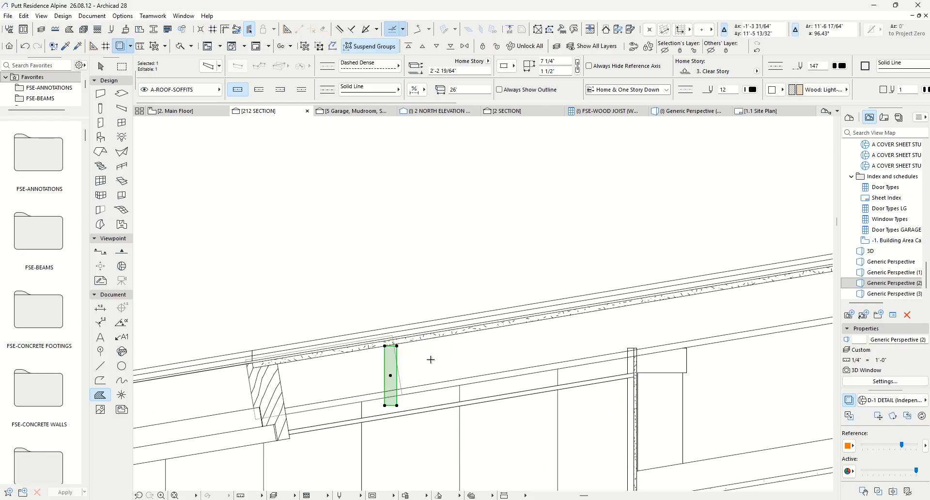
scroll(431, 359, "up", 1)
middle_click_drag(430, 359, 266, 360)
scroll(394, 332, "down", 3)
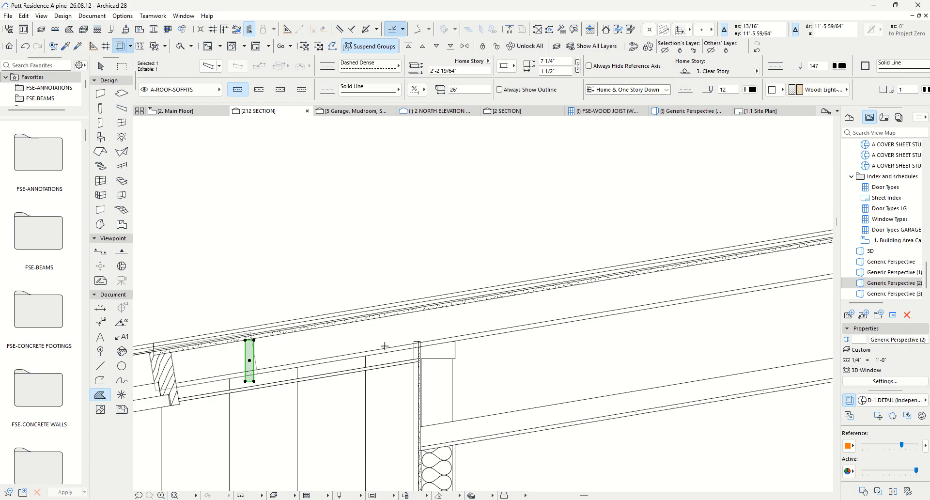
scroll(634, 305, "down", 1)
middle_click_drag(334, 348, 395, 398)
scroll(402, 339, "up", 2)
scroll(406, 333, "down", 1)
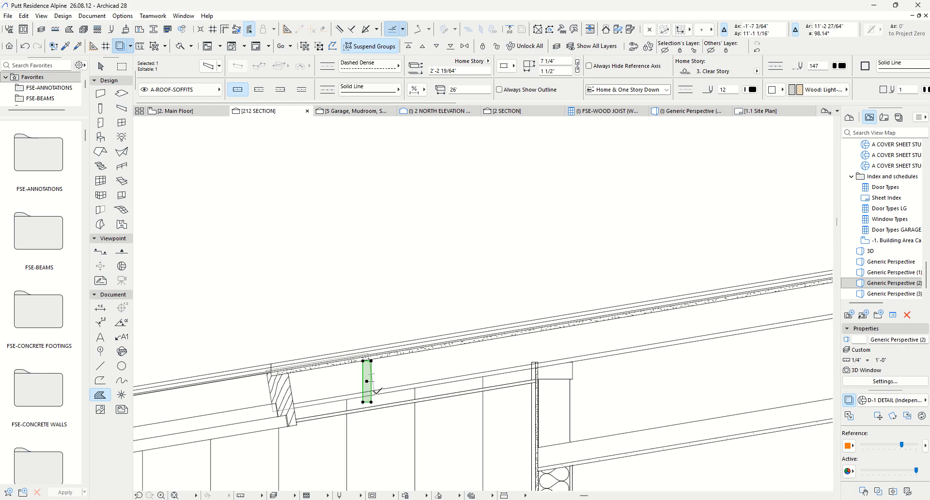
key("ctrl+u")
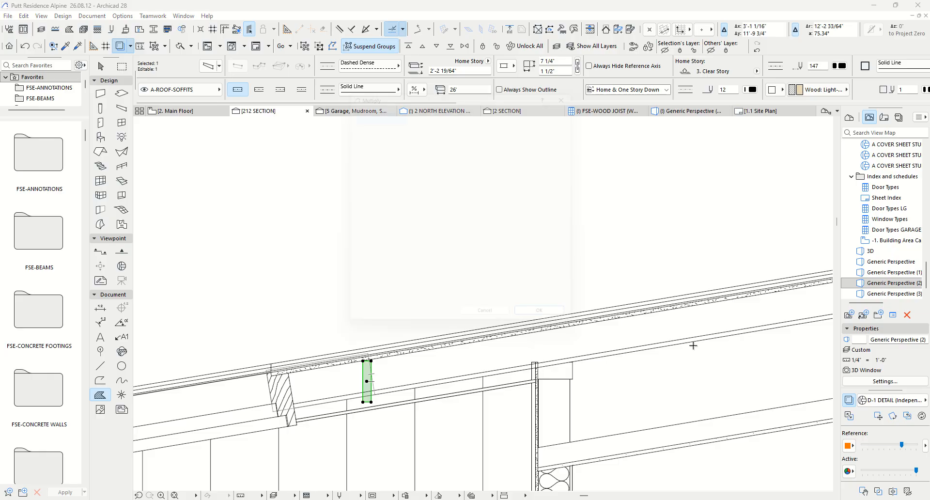
left_click(504, 328)
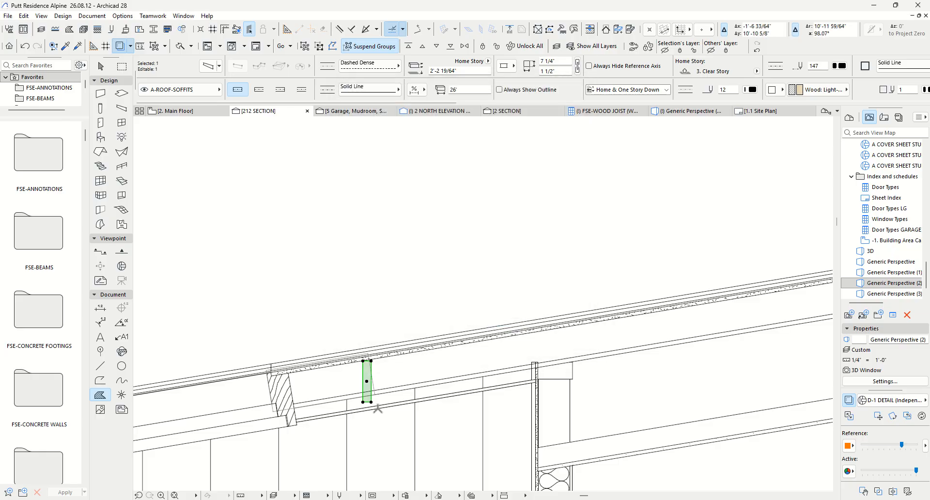
scroll(394, 357, "up", 2)
scroll(395, 357, "up", 1)
key("Escape")
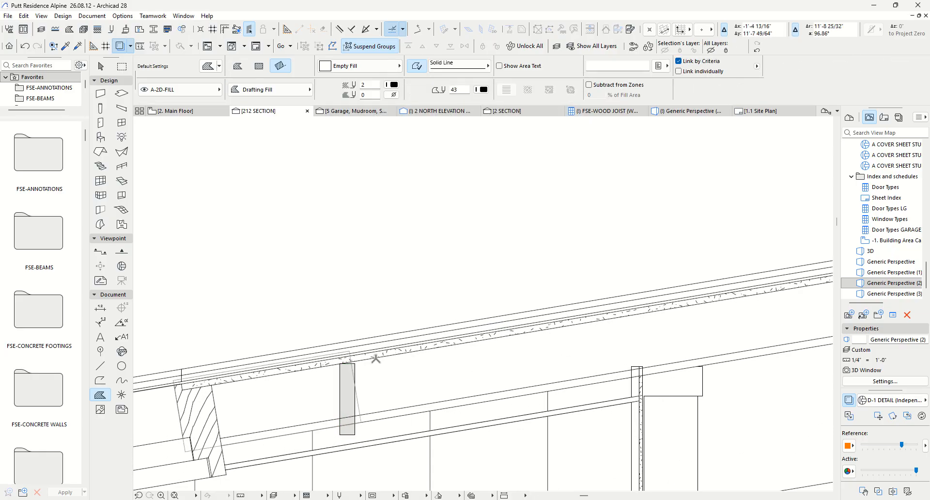
Step: Multiply the 2x8 board up the roof slope with the Spread method at a spacing of 2, placing three copies
left_click(355, 370)
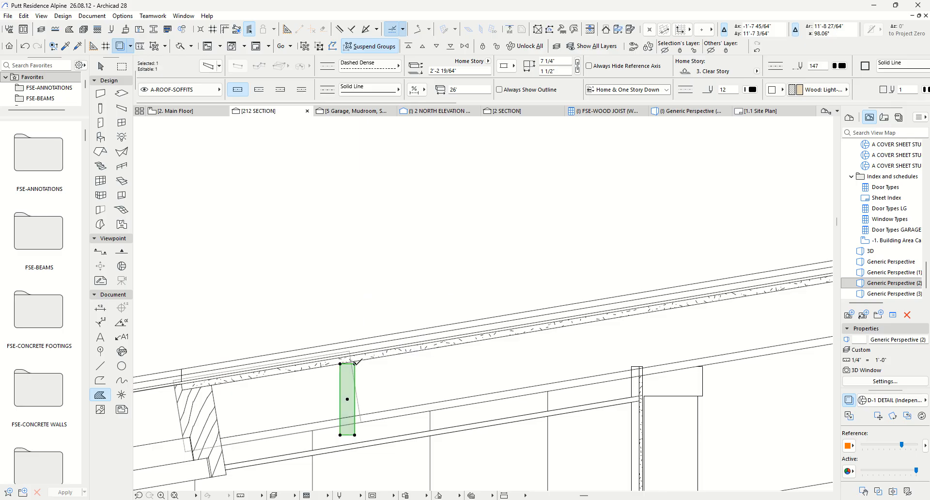
key("ctrl+u")
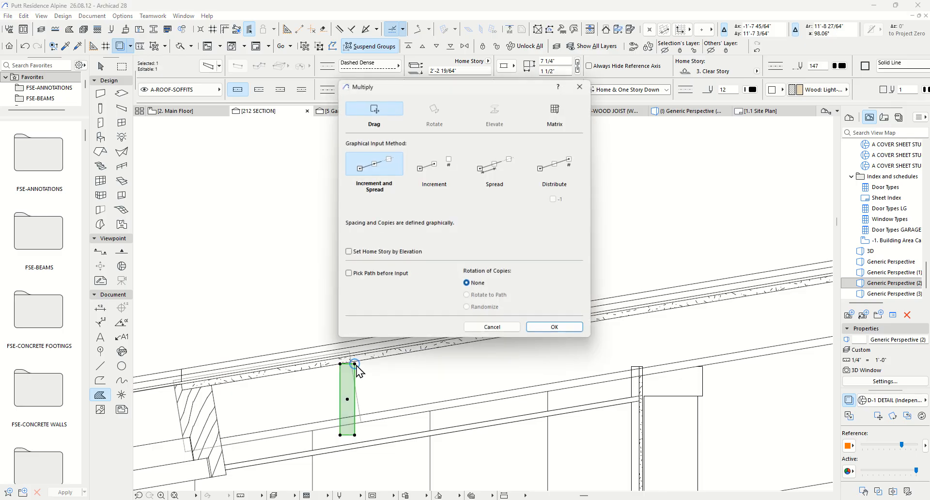
left_click(495, 170)
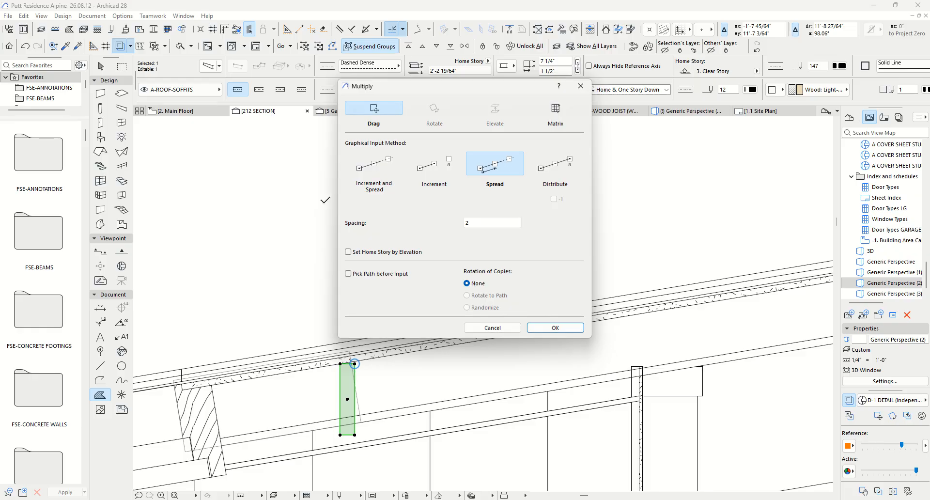
key("Return")
left_click(340, 364)
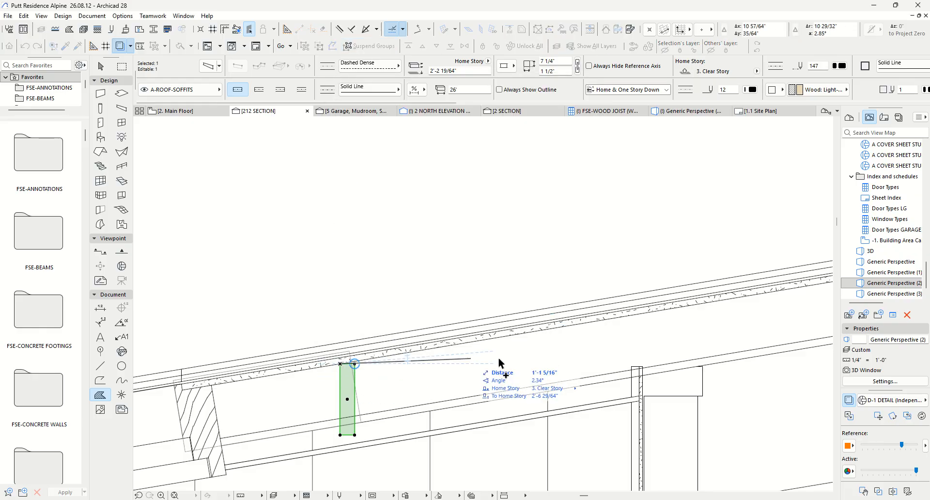
scroll(649, 357, "down", 1)
middle_click_drag(653, 361, 331, 385)
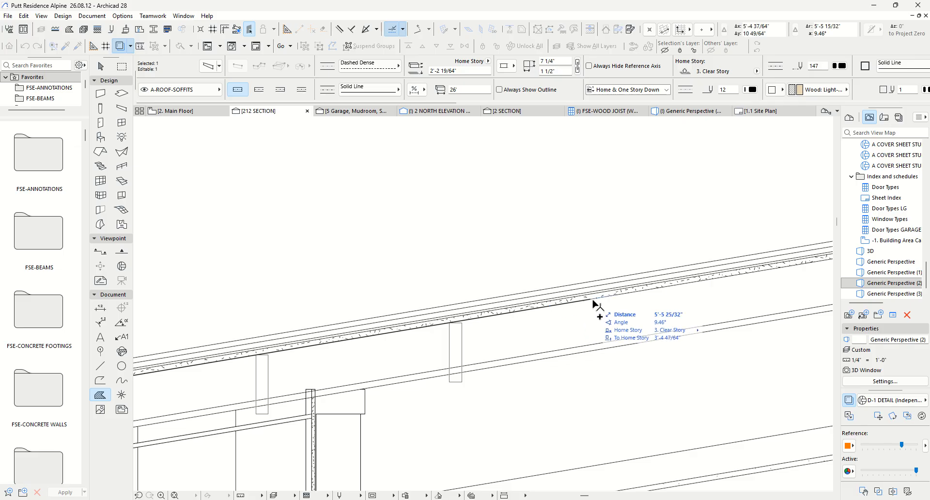
scroll(594, 306, "down", 1)
middle_click_drag(593, 306, 467, 349)
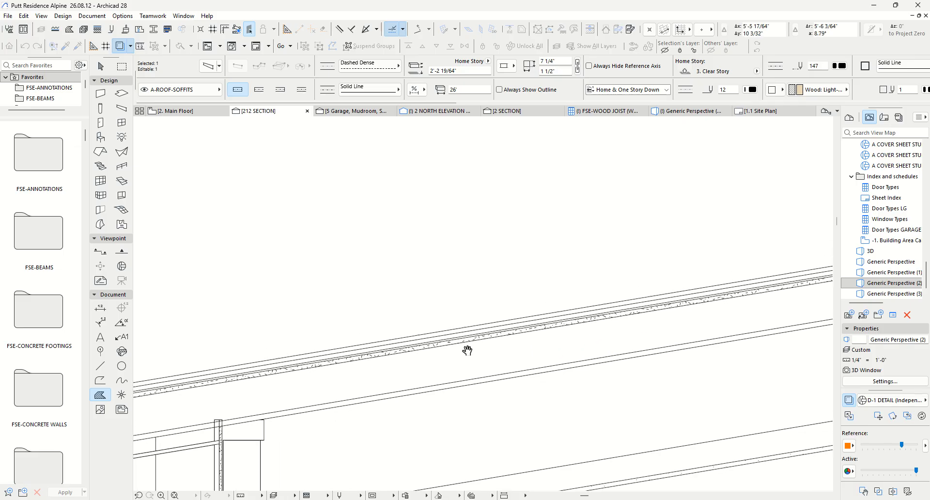
left_click(554, 331)
scroll(457, 395, "down", 3)
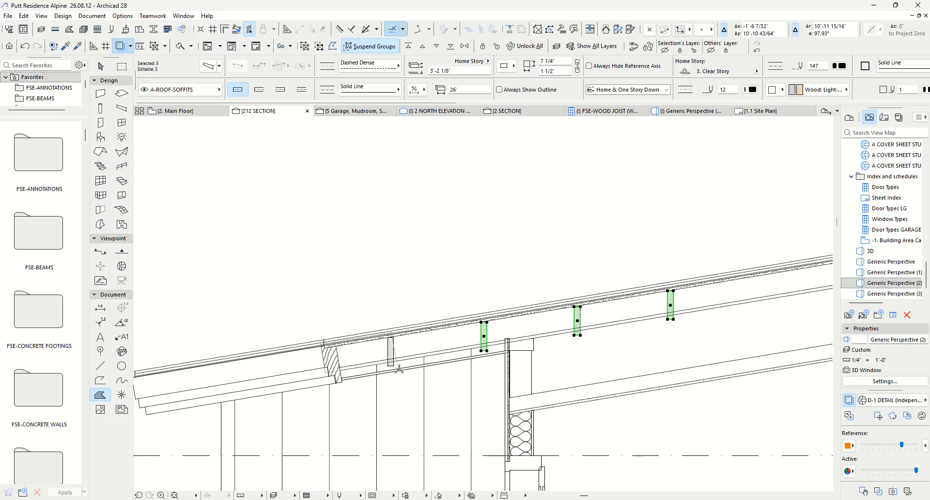
Step: Add the original board to the selected copies and show only these four boards in 3D
left_click(390, 354, "shift")
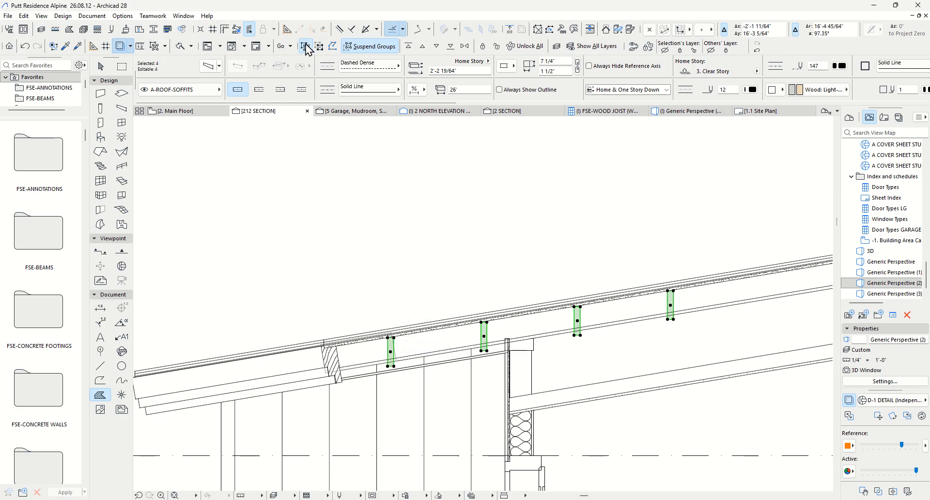
right_click(495, 216)
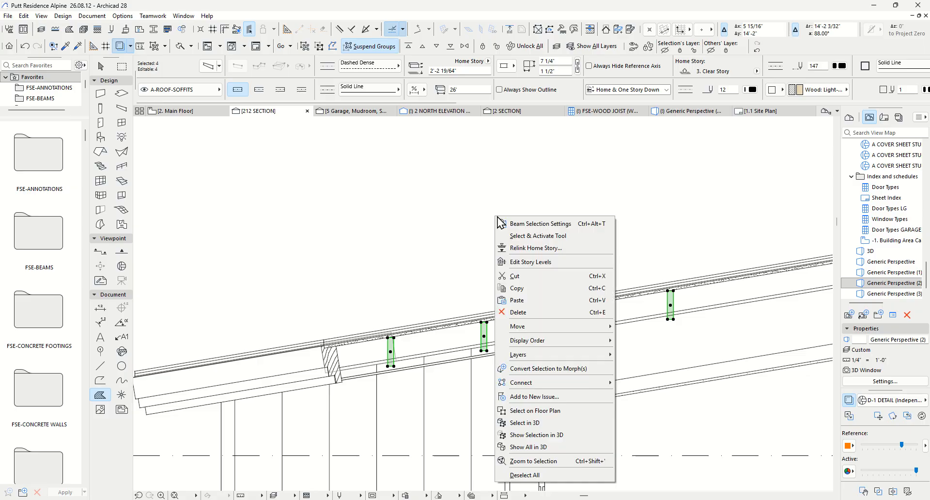
left_click(543, 434)
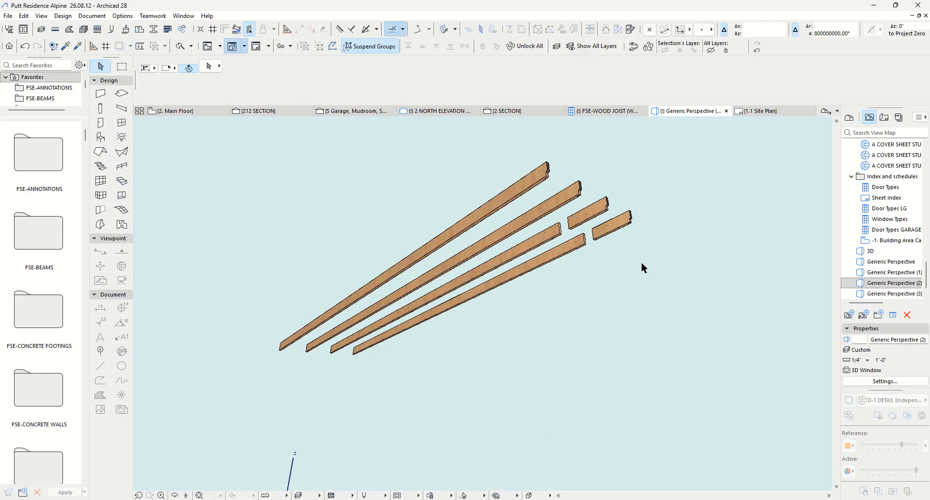
left_click(410, 112)
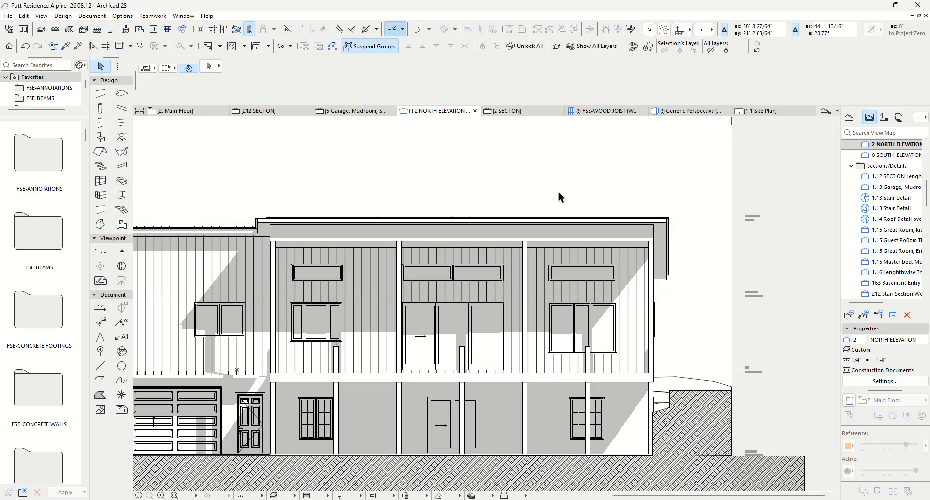
left_click(700, 110)
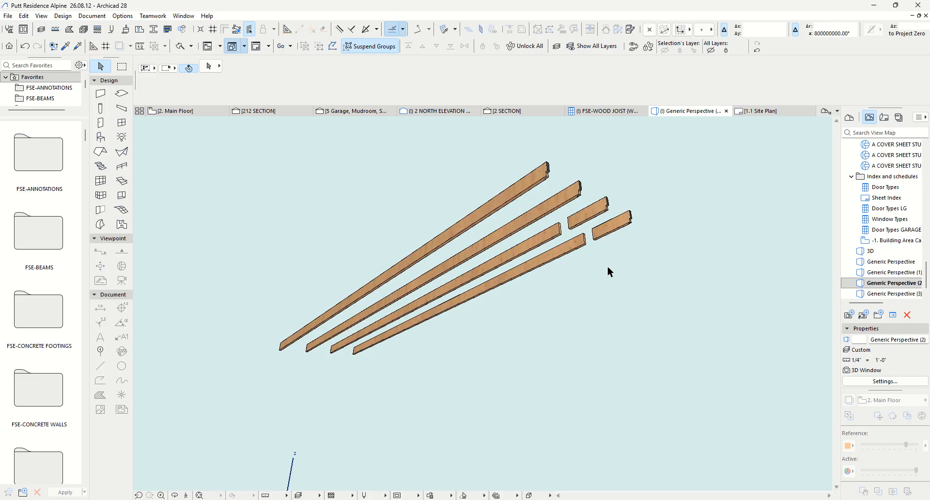
Step: Group the four boards in the 3D view and clear the selection
left_click_drag(607, 267, 473, 175)
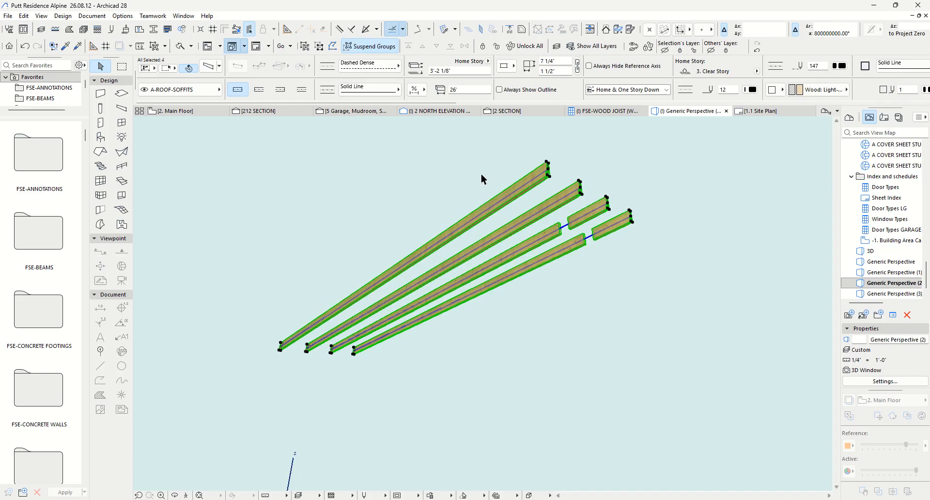
left_click(306, 46)
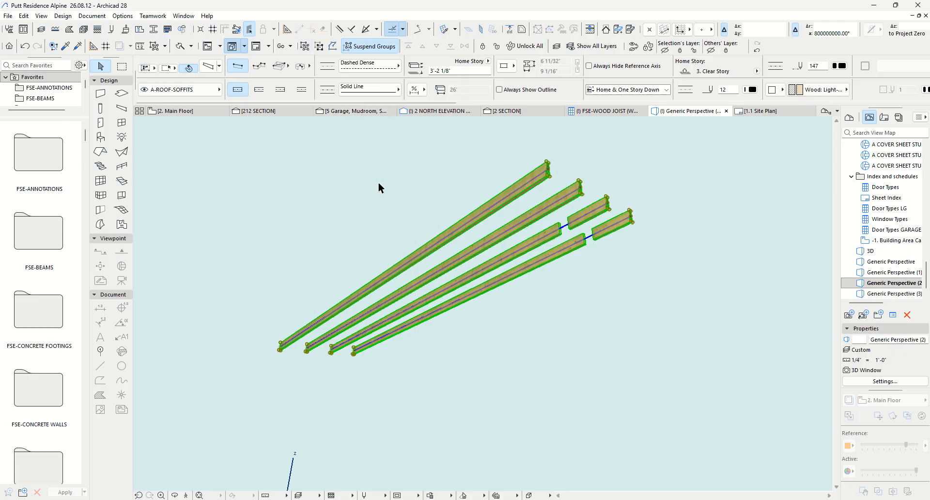
left_click(379, 186)
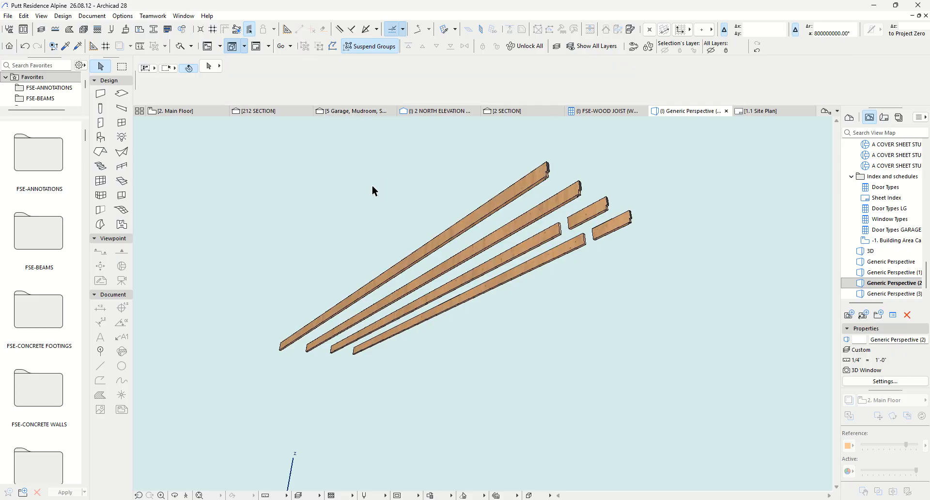
Step: Return to the 212 section, turn off Suspend Groups and select the group of four boards
right_click(303, 187)
mouse_move(348, 367)
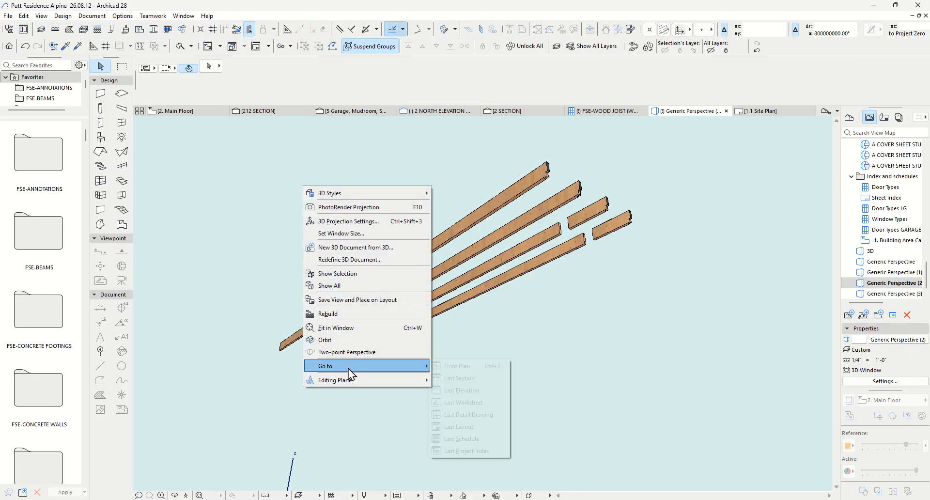
left_click(468, 379)
left_click(487, 351)
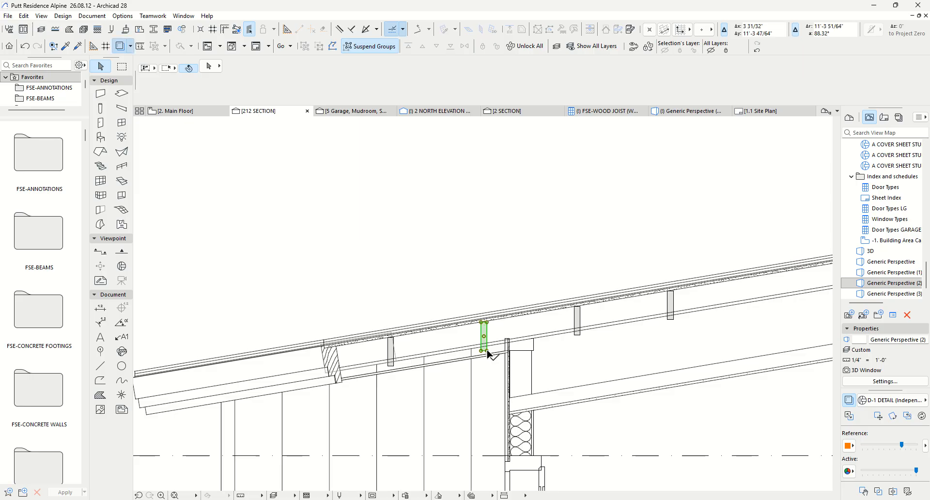
key("alt+g")
middle_click(644, 361)
middle_click(644, 360)
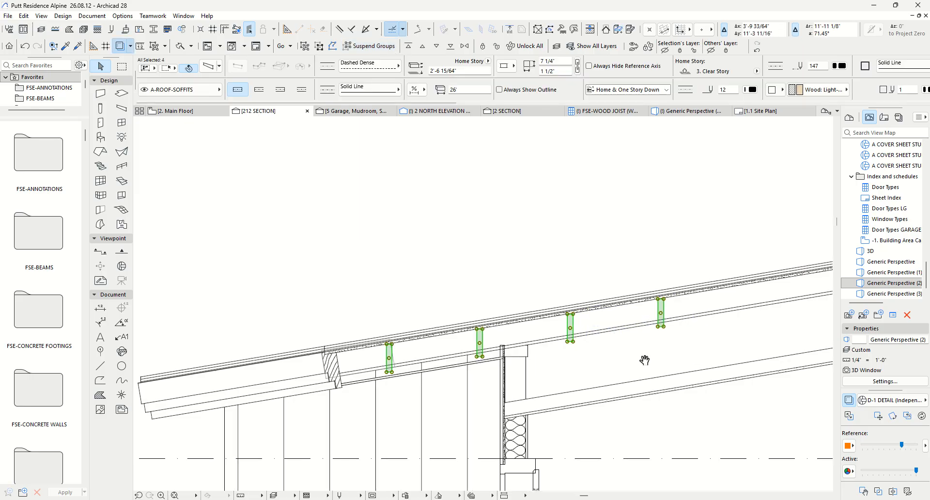
middle_click_drag(644, 360, 503, 392)
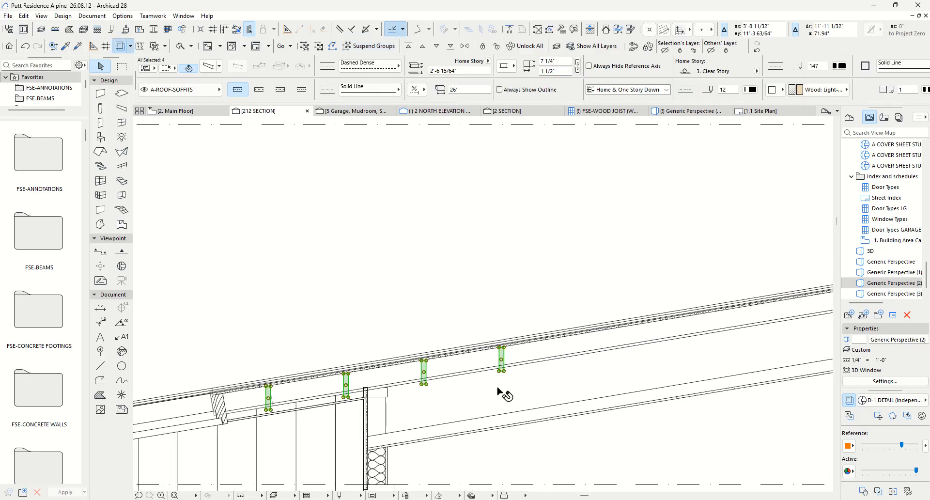
right_click(480, 263)
left_click(430, 307)
right_click(430, 306)
left_click(460, 329)
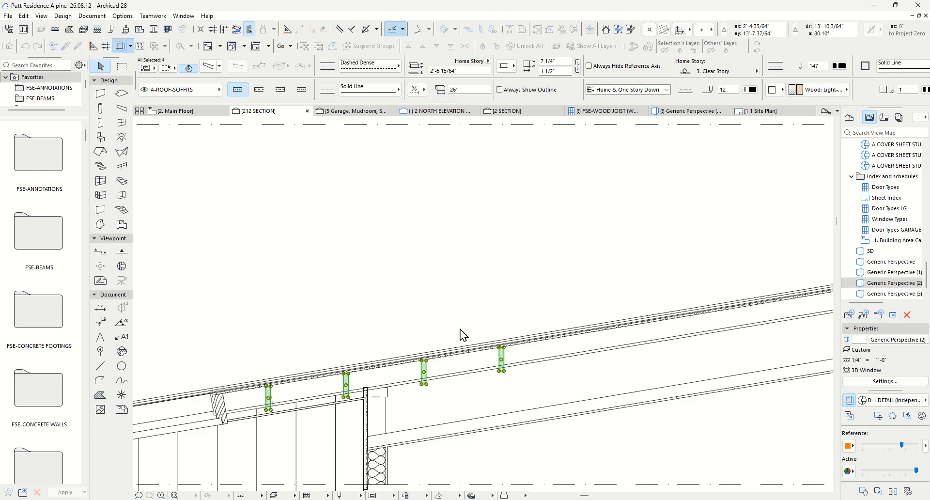
Step: Examine the grouped boards under the roof at the eave and in relation to the whole garage section
scroll(364, 388, "down", 2)
middle_click_drag(382, 391, 399, 380)
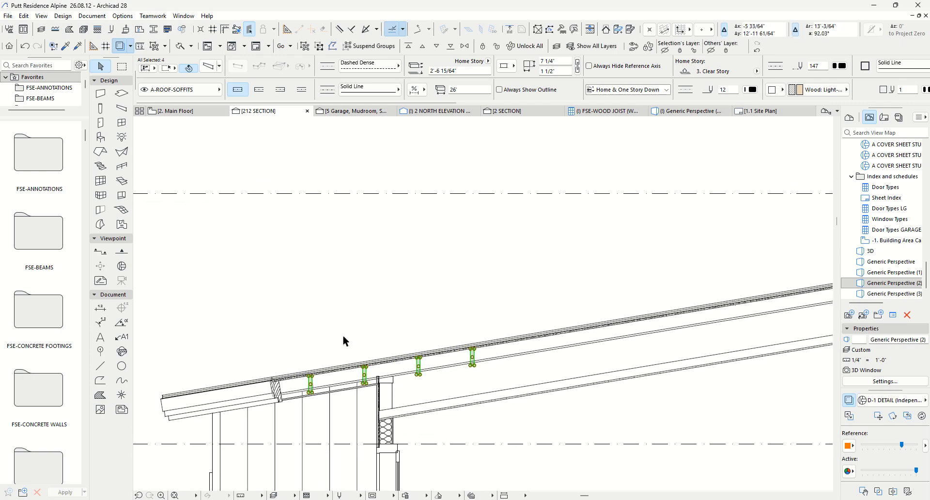
scroll(313, 388, "up", 3)
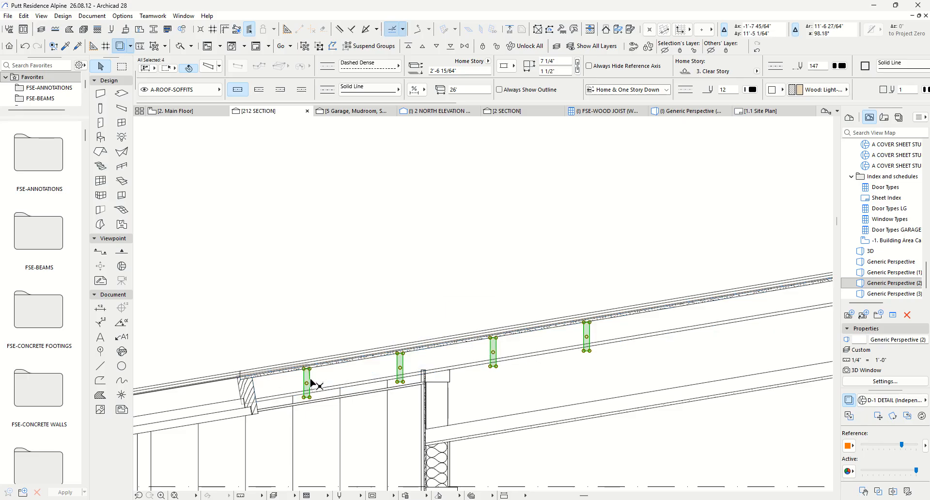
mouse_move(312, 384)
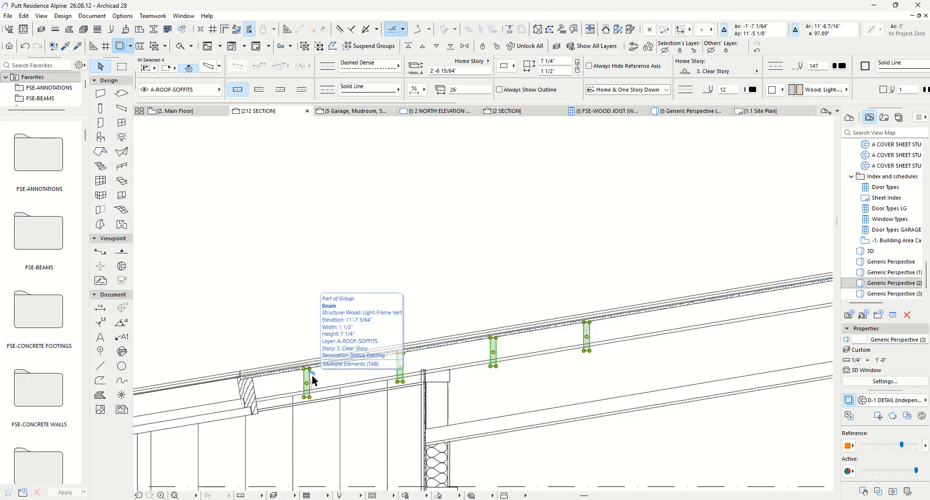
scroll(314, 380, "down", 6)
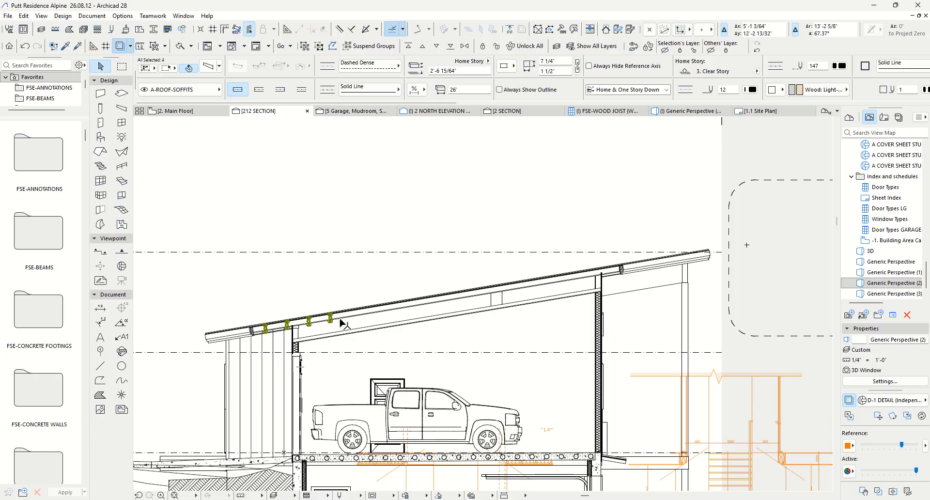
middle_click_drag(364, 463, 360, 348)
scroll(358, 353, "down", 1)
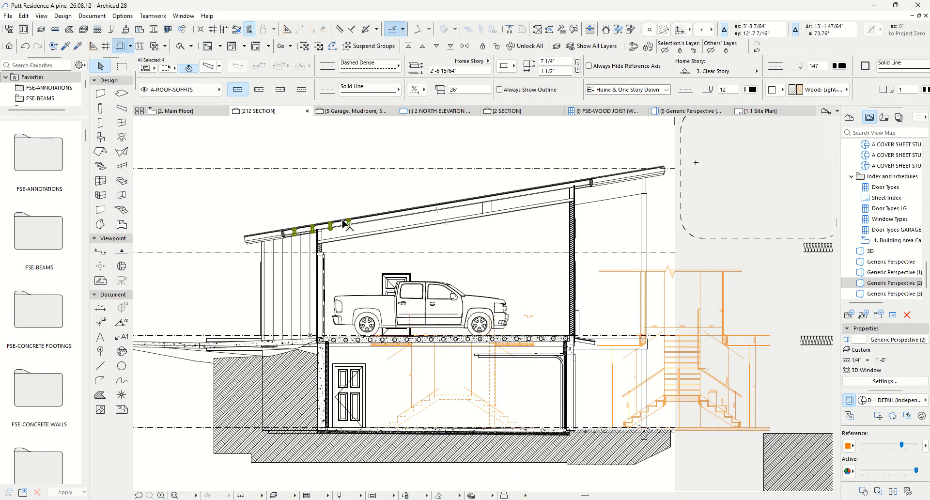
scroll(405, 232, "up", 3)
middle_click_drag(405, 233, 407, 341)
scroll(407, 341, "down", 1)
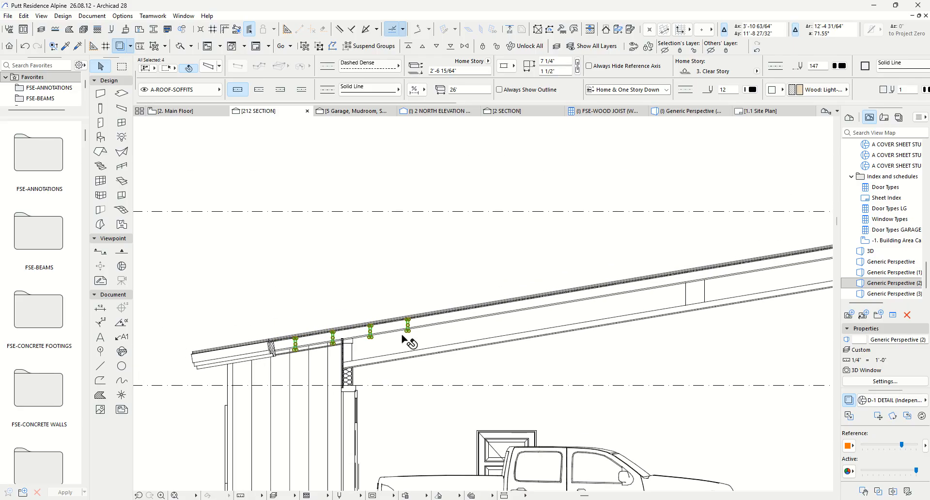
scroll(411, 345, "down", 3)
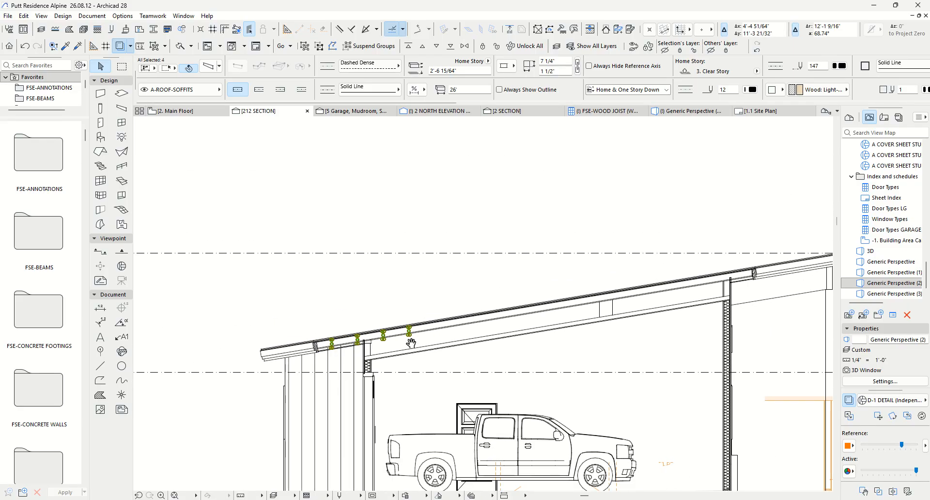
scroll(402, 328, "up", 2)
middle_click_drag(405, 311, 369, 244)
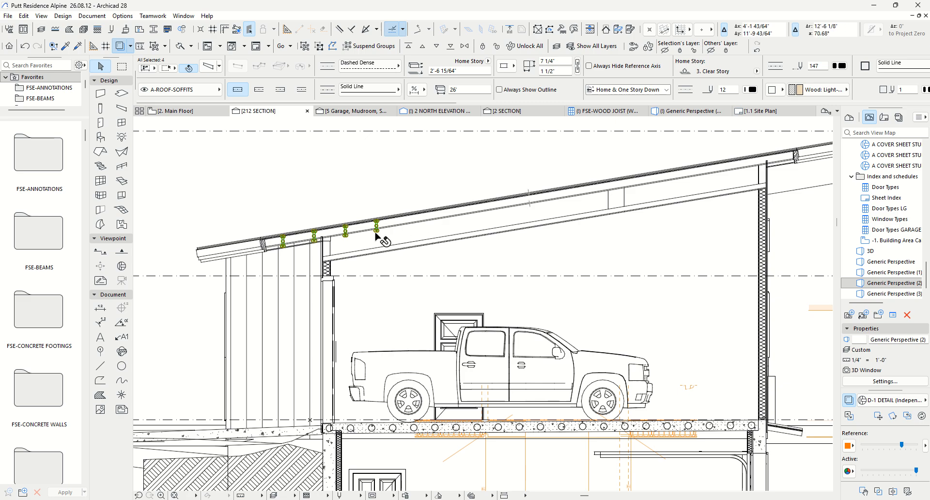
Step: Delete the group of four framing boards under the sloped roof at the garage eave
key("Escape")
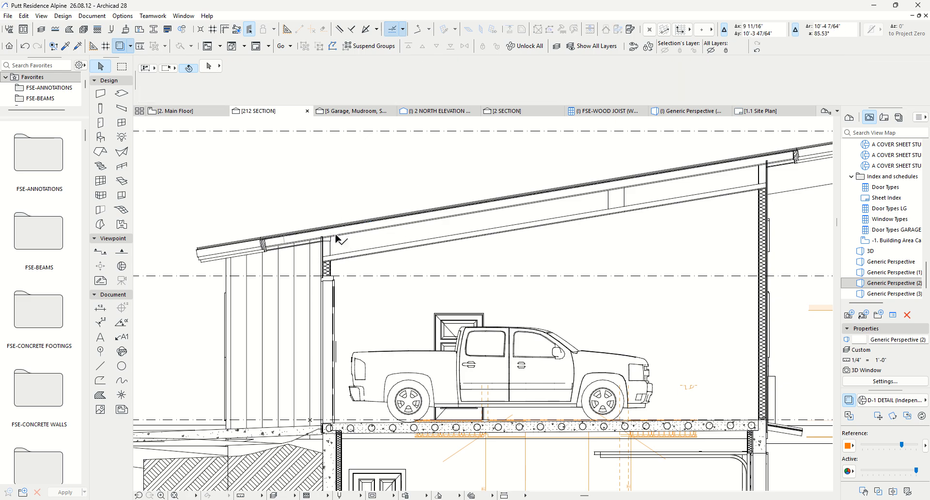
scroll(339, 242, "up", 6)
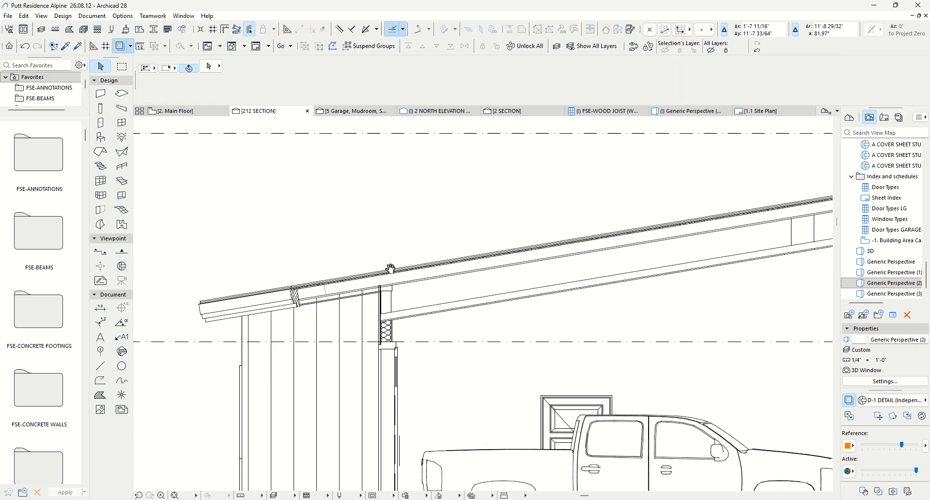
left_click(356, 279)
key("Delete")
Step: Examine the eave by selecting the fascia group, then the narrow sloped strip between the fascia and the garage wall
scroll(364, 276, "down", 2)
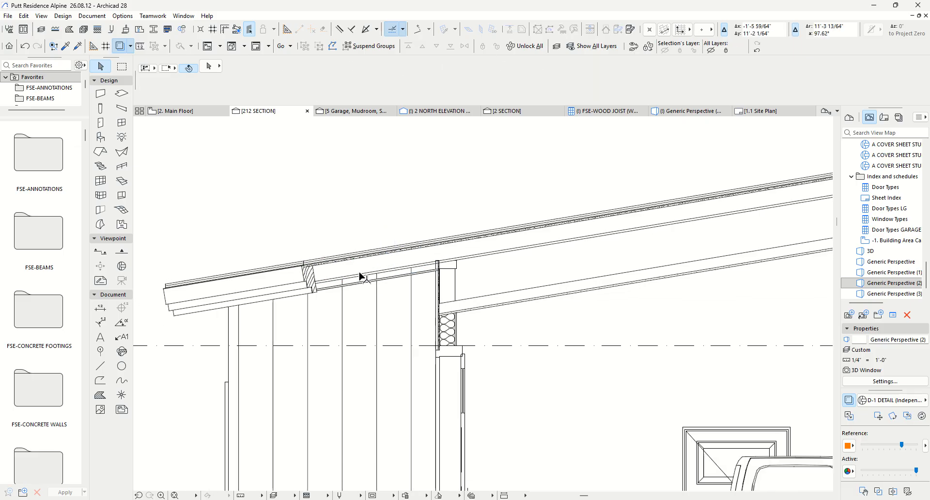
middle_click_drag(361, 276, 373, 341)
scroll(374, 343, "up", 3)
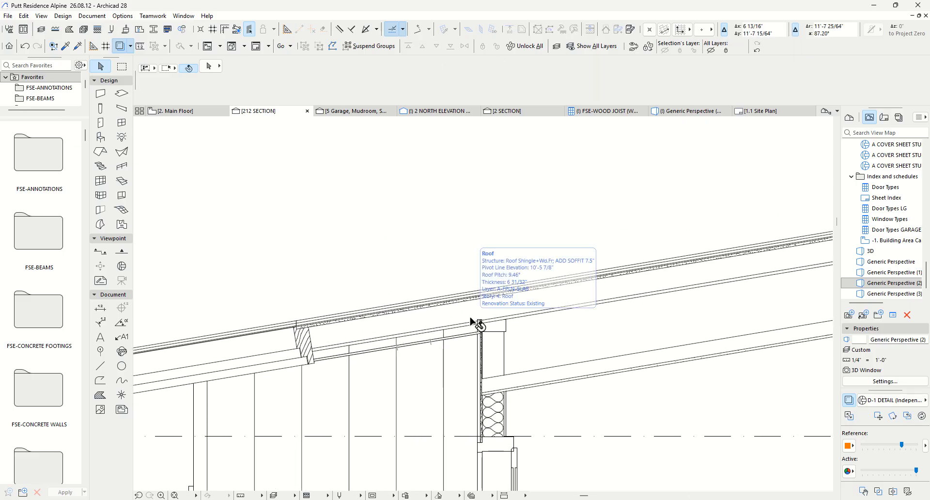
scroll(486, 324, "down", 3)
scroll(486, 323, "down", 1)
middle_click_drag(464, 301, 370, 257)
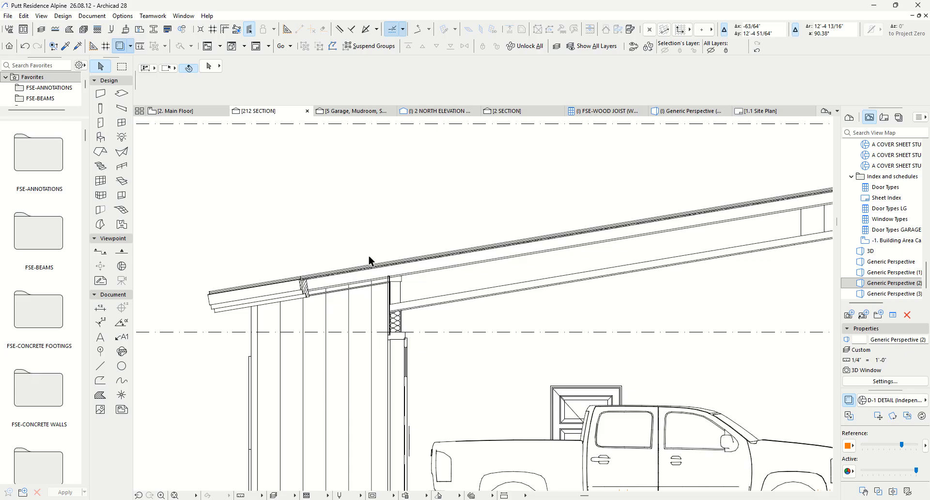
left_click(313, 291)
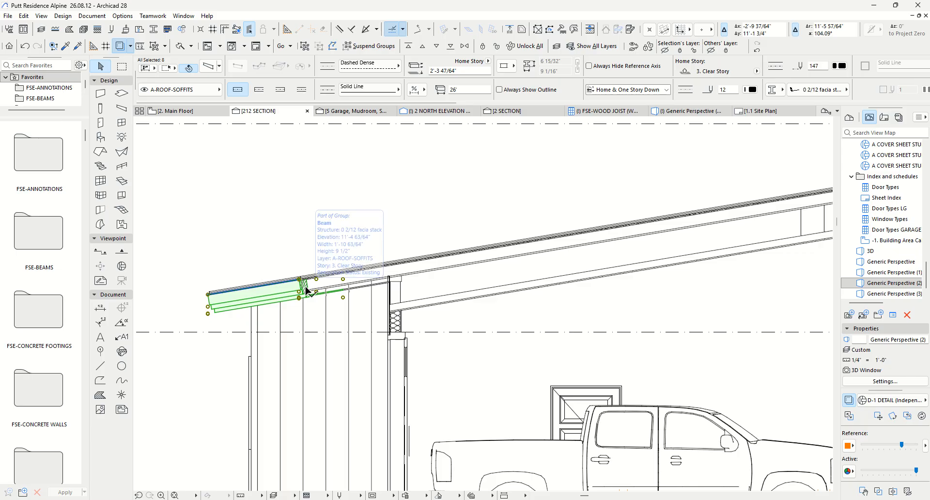
scroll(332, 286, "up", 3)
scroll(332, 287, "up", 1)
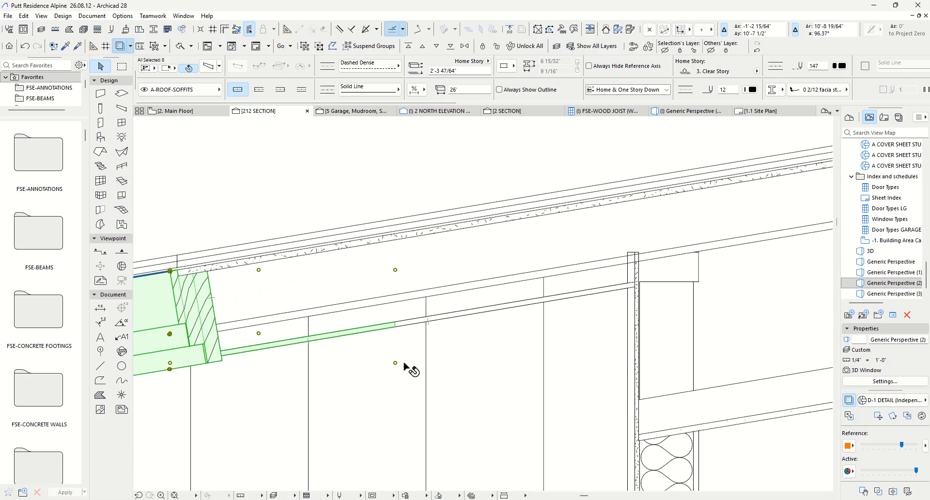
left_click(395, 324)
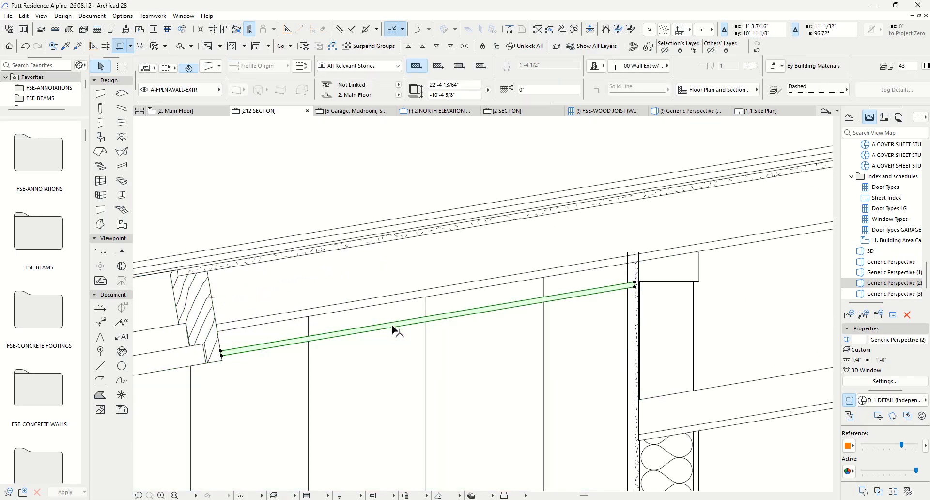
Step: Select the fascia group together with the adjoining exterior garage wall and show only this selection in 3D
left_click(222, 365)
left_click(630, 349, "shift")
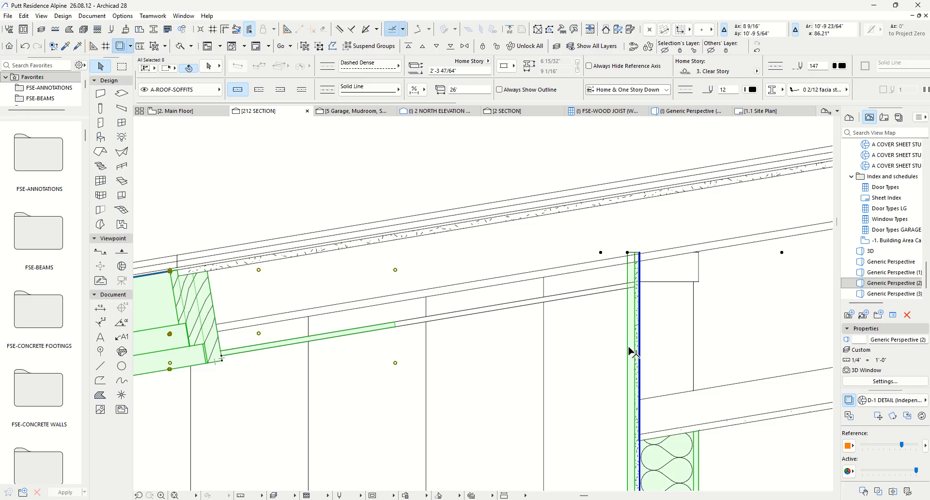
right_click(607, 348)
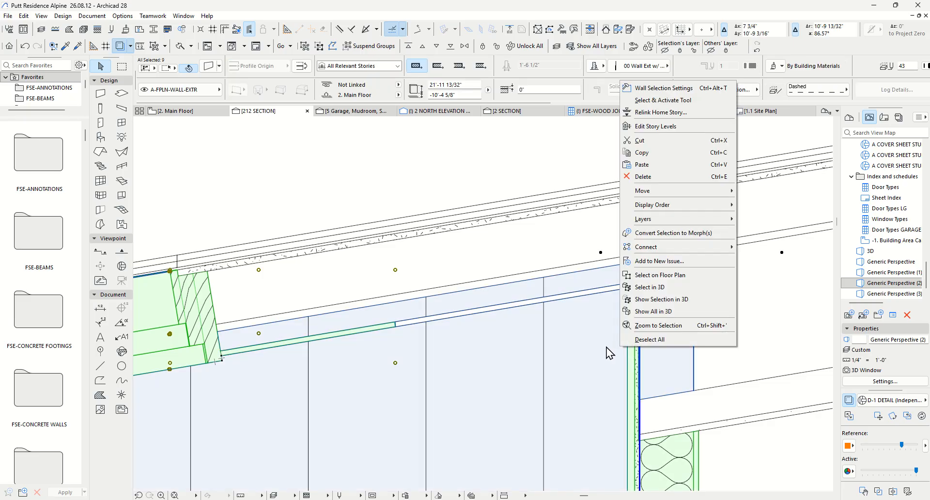
left_click(663, 300)
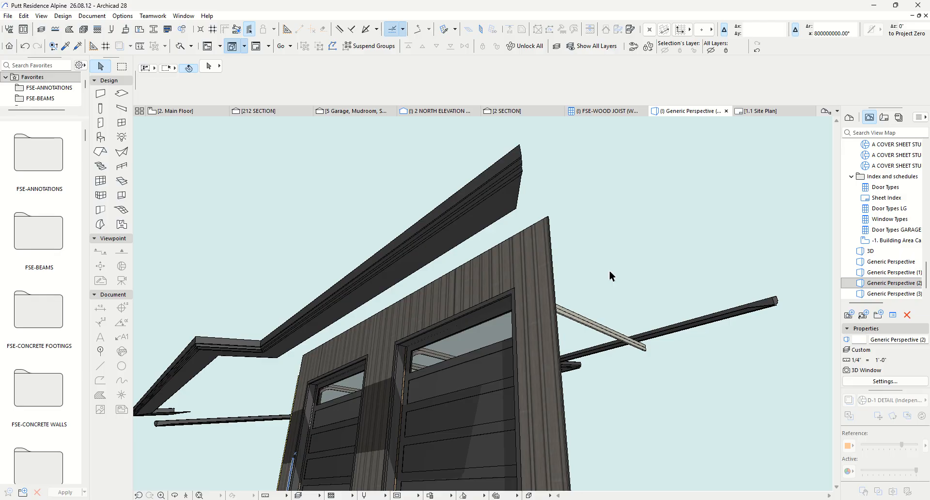
scroll(609, 269, "down", 6)
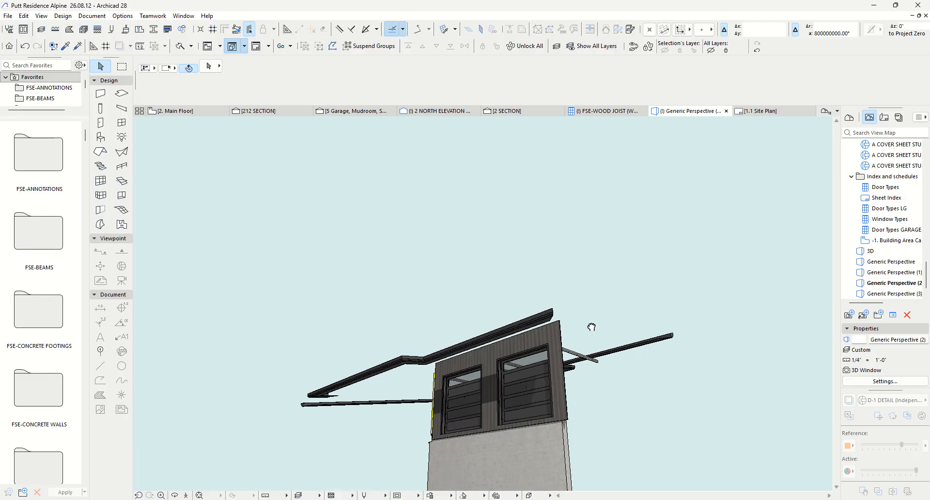